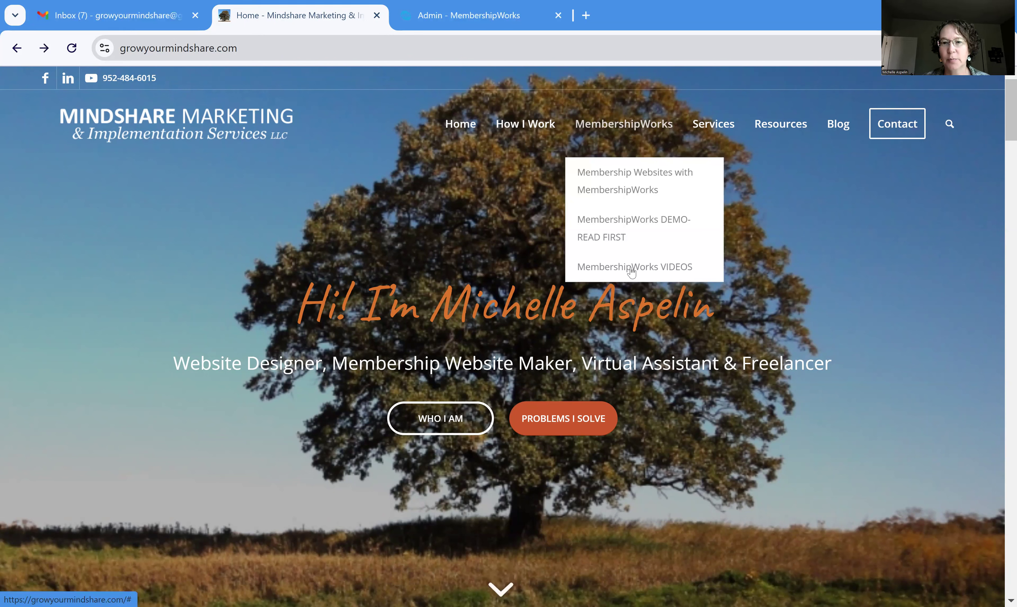
Step: Switch to the MembershipWorks admin site and list the accounts in the Members folder
mouse_move(631, 272)
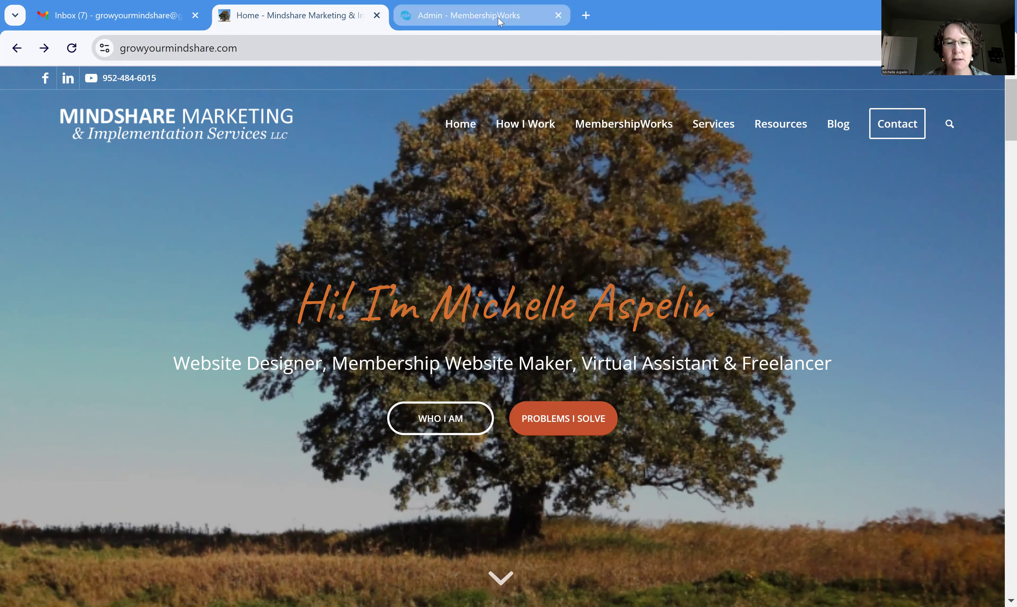
left_click(497, 18)
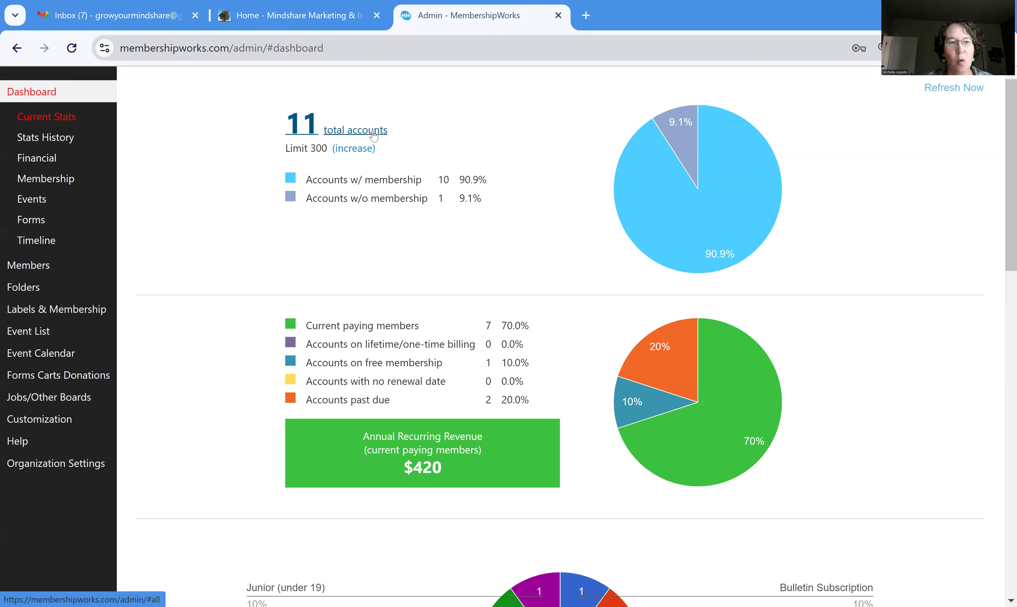
left_click(23, 273)
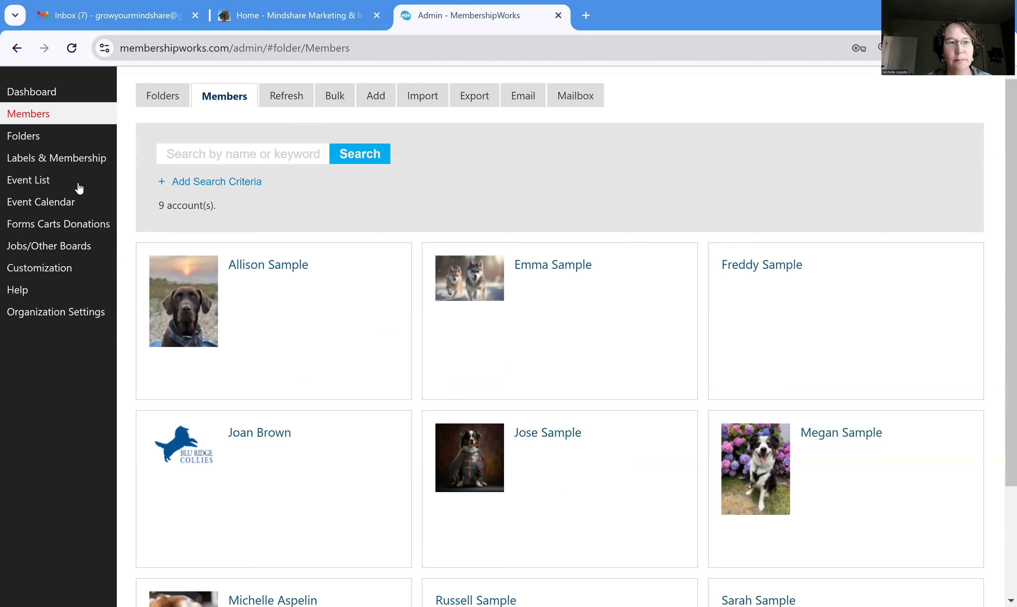
Step: View the accounts in the Members Past Due folder and return to the Members folder
left_click(27, 141)
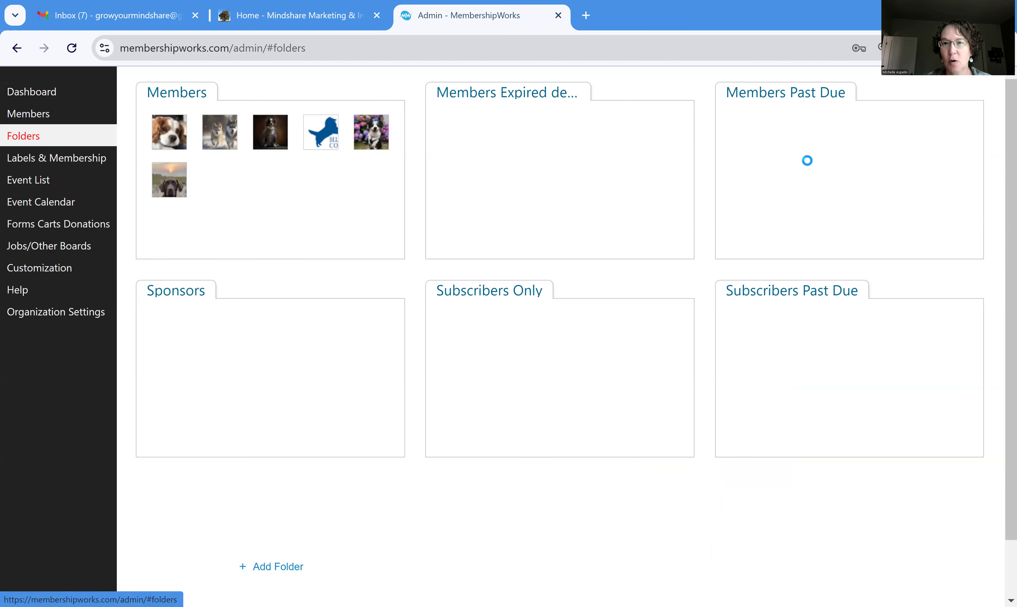
left_click(807, 161)
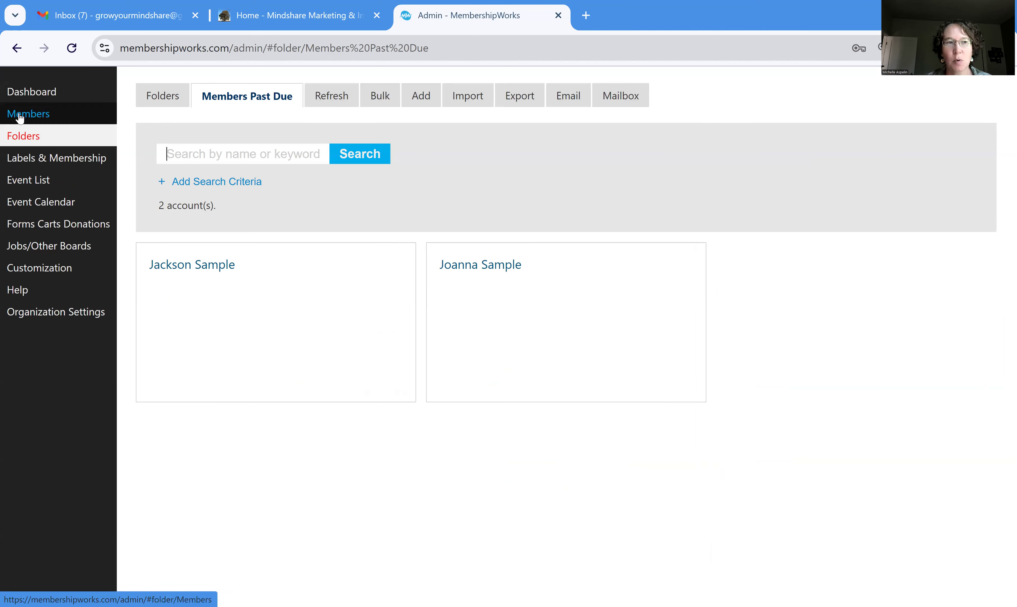
left_click(20, 118)
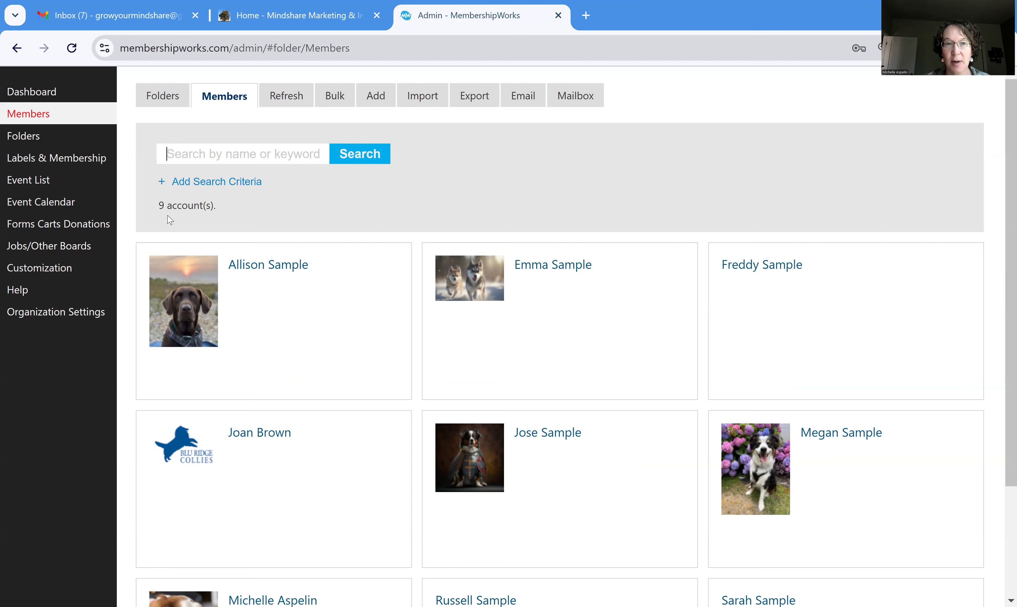
Step: Examine the dashboard's current stats, covering total accounts, payment status, membership levels, add-ons and labels
left_click(34, 95)
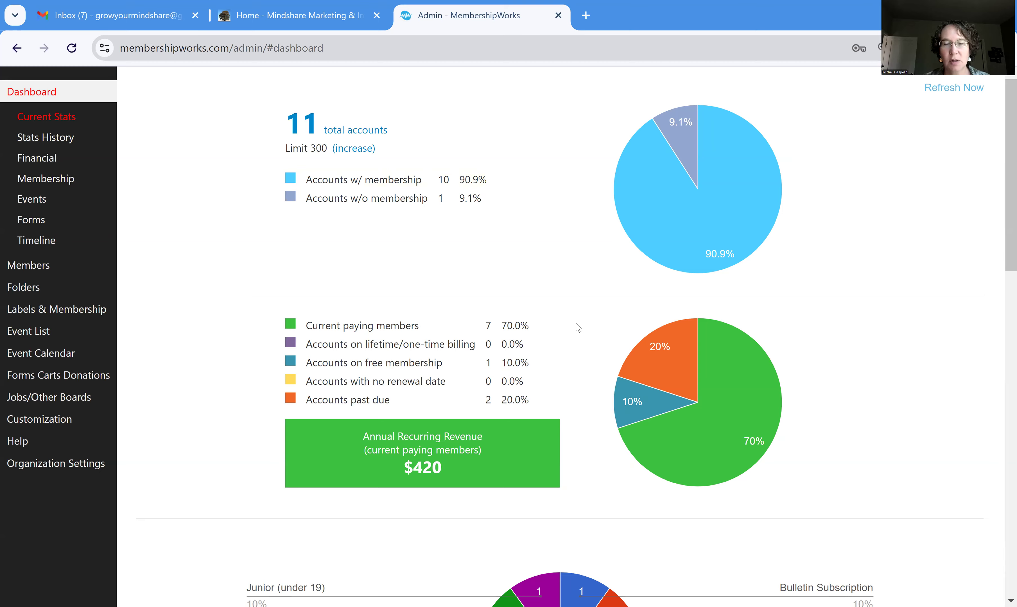
scroll(585, 324, "down", 3)
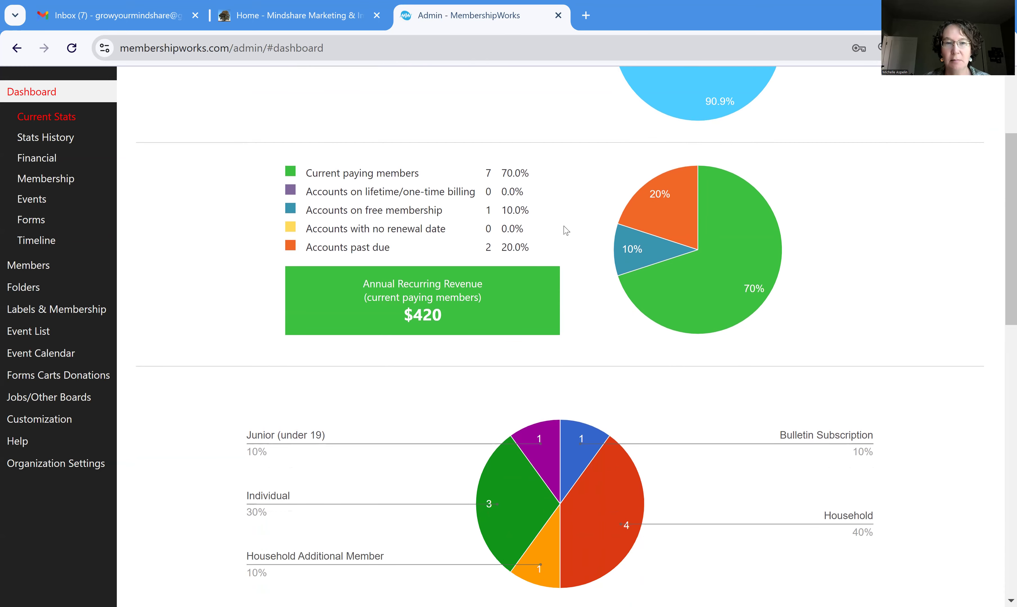
scroll(584, 303, "down", 3)
scroll(582, 287, "down", 5)
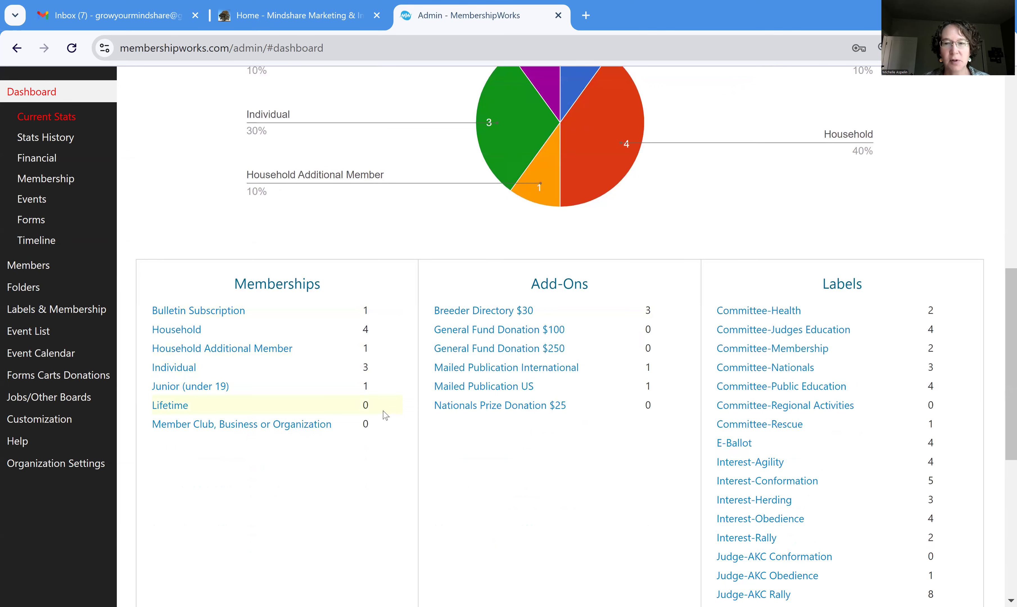
scroll(970, 314, "down", 3)
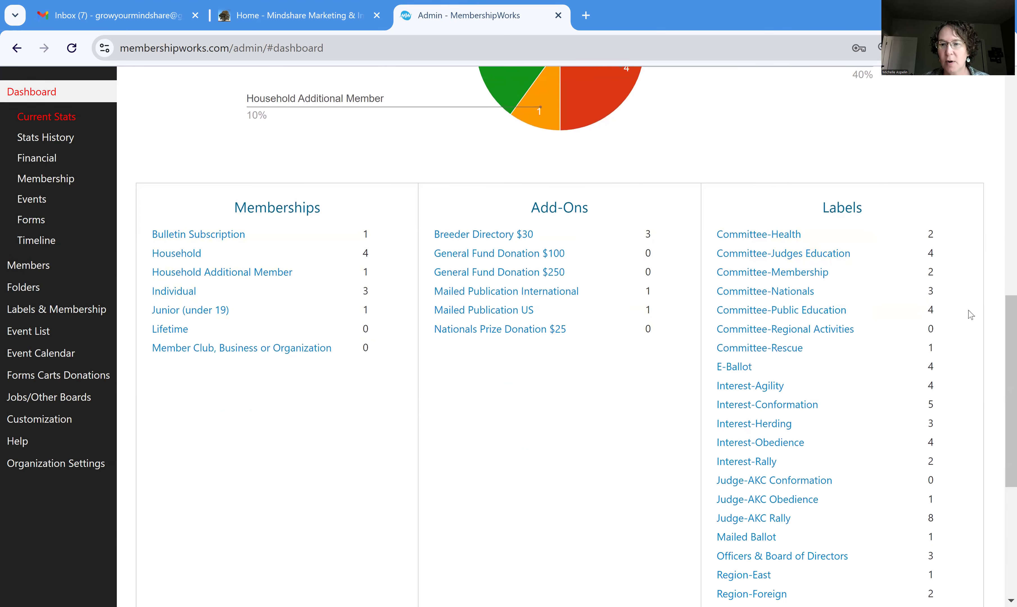
scroll(971, 315, "down", 2)
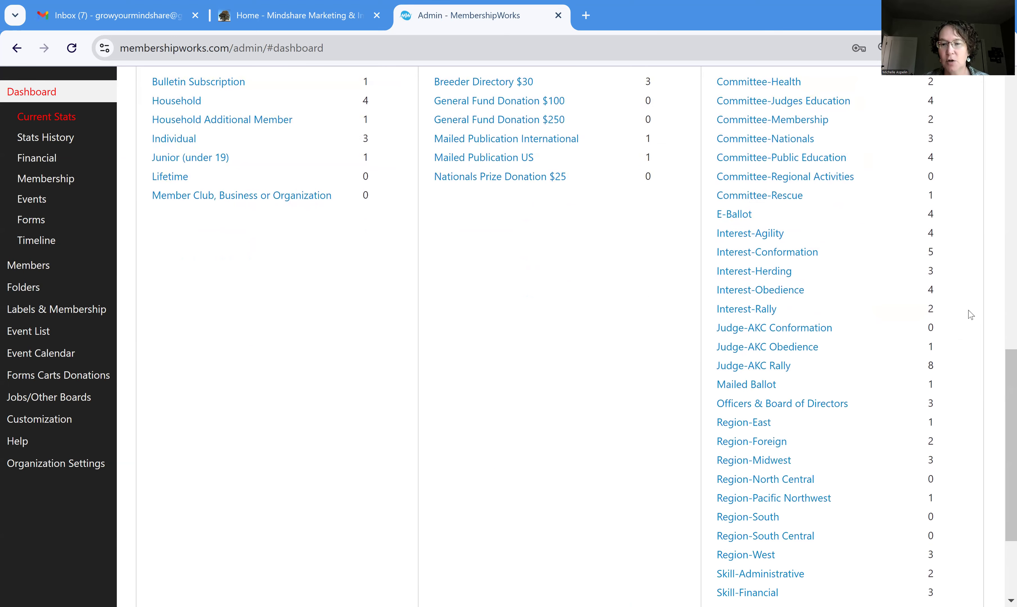
scroll(971, 315, "up", 8)
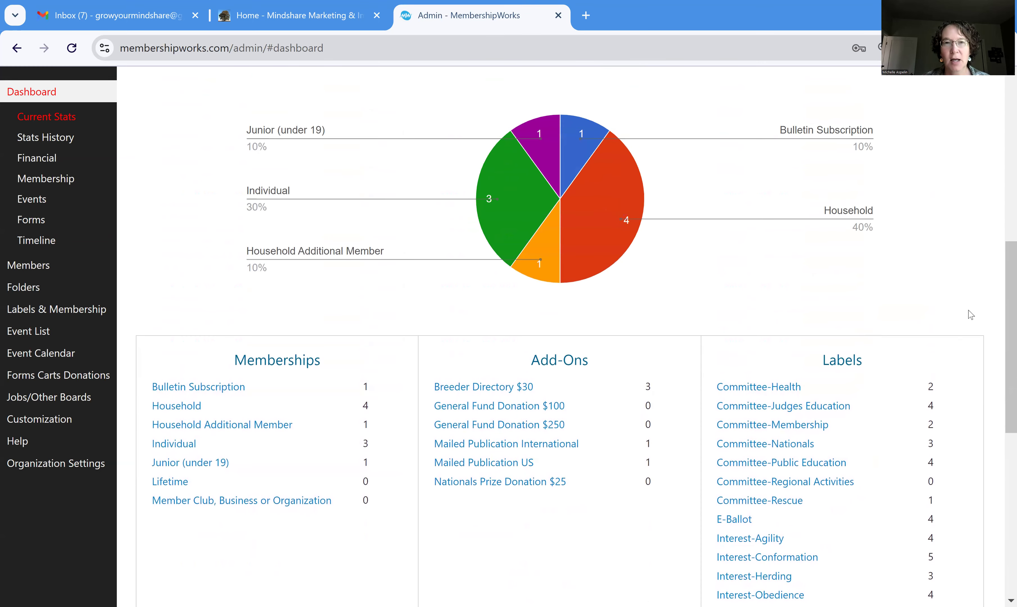
scroll(968, 315, "up", 6)
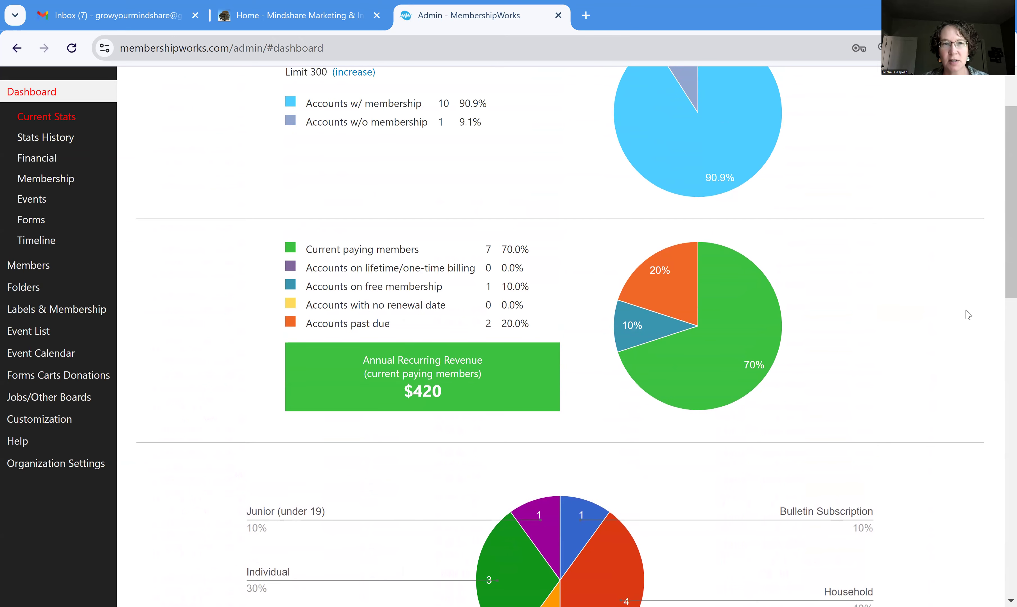
scroll(968, 315, "up", 2)
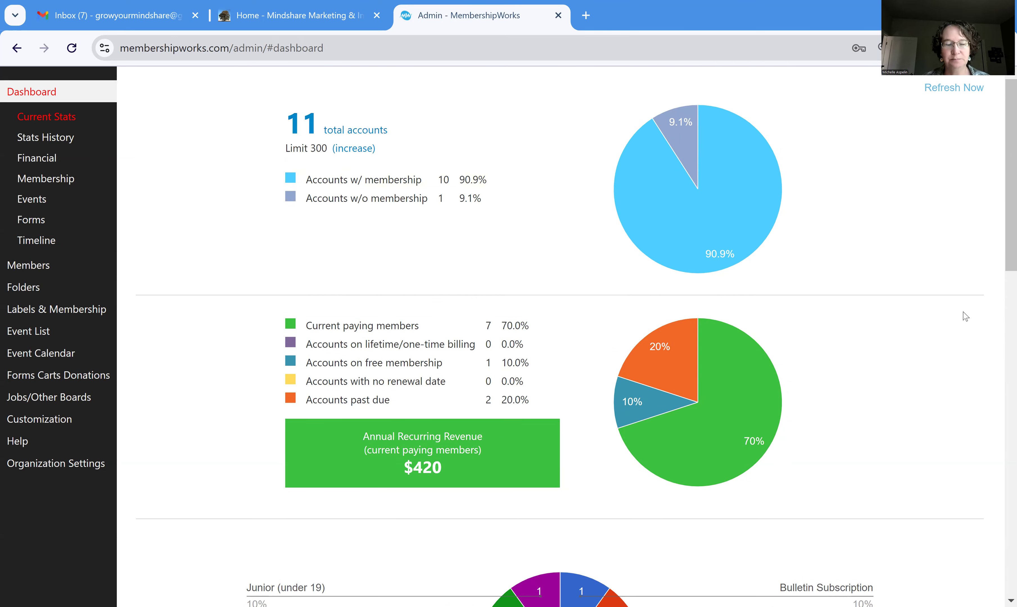
Step: Review the list of membership levels and list the accounts holding the Household membership from the dashboard stats
left_click(65, 316)
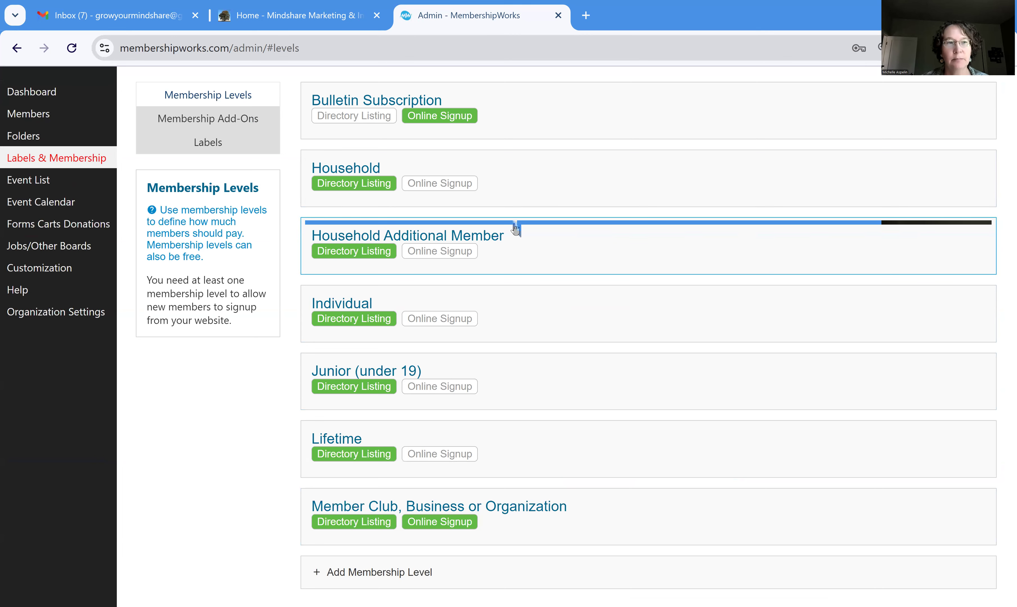
left_click(20, 93)
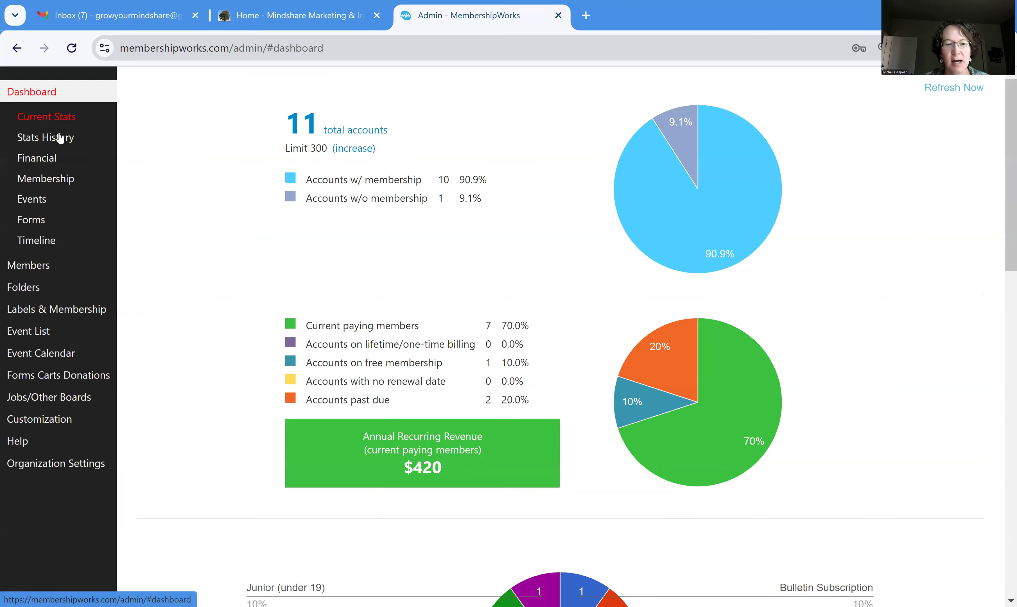
scroll(248, 354, "down", 8)
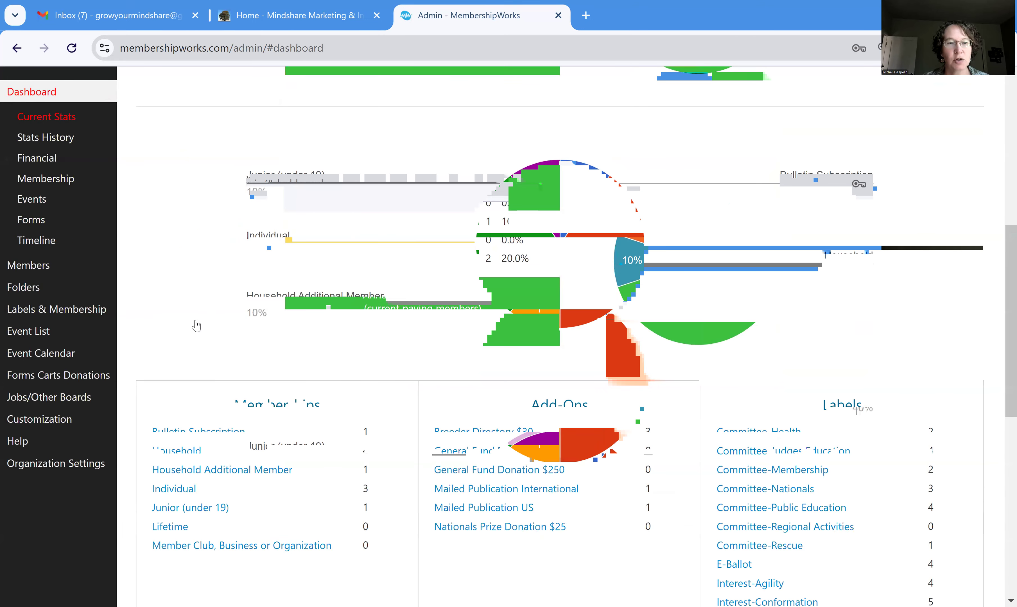
scroll(198, 327, "down", 3)
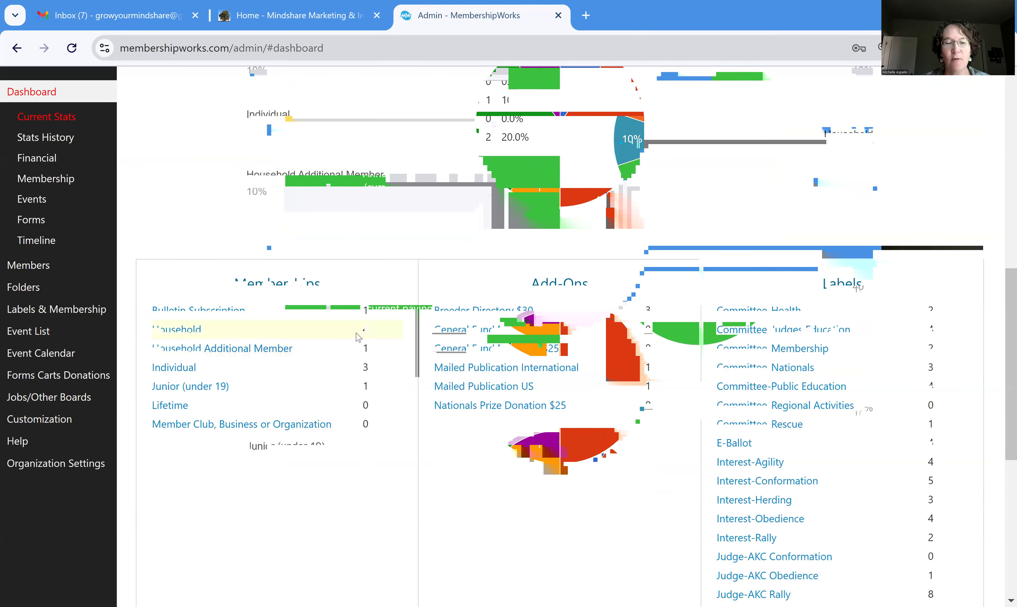
left_click(193, 329)
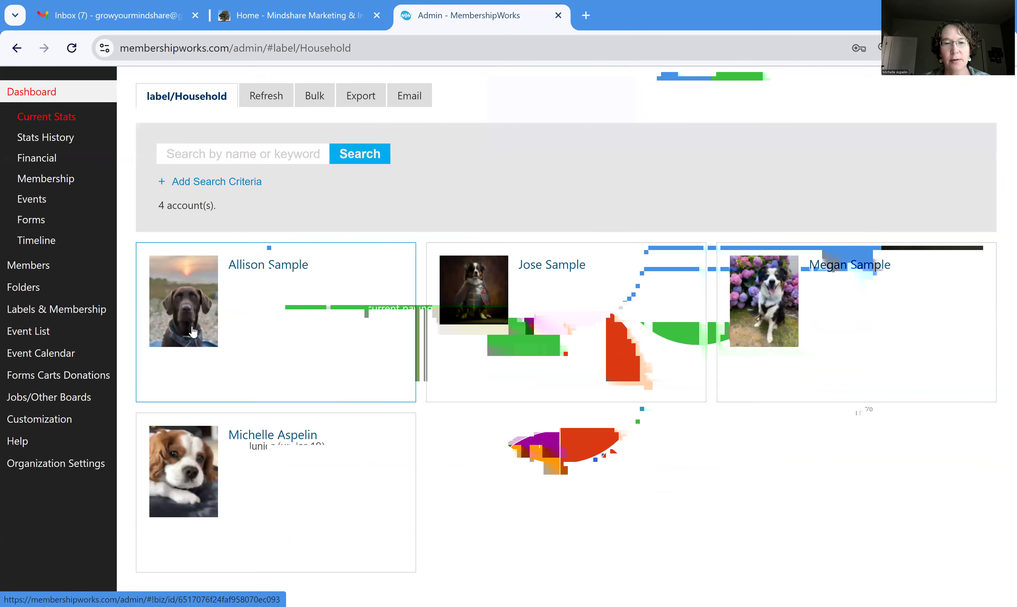
Step: Examine the profile and contact details of the third Household member listed and close the record
left_click(848, 286)
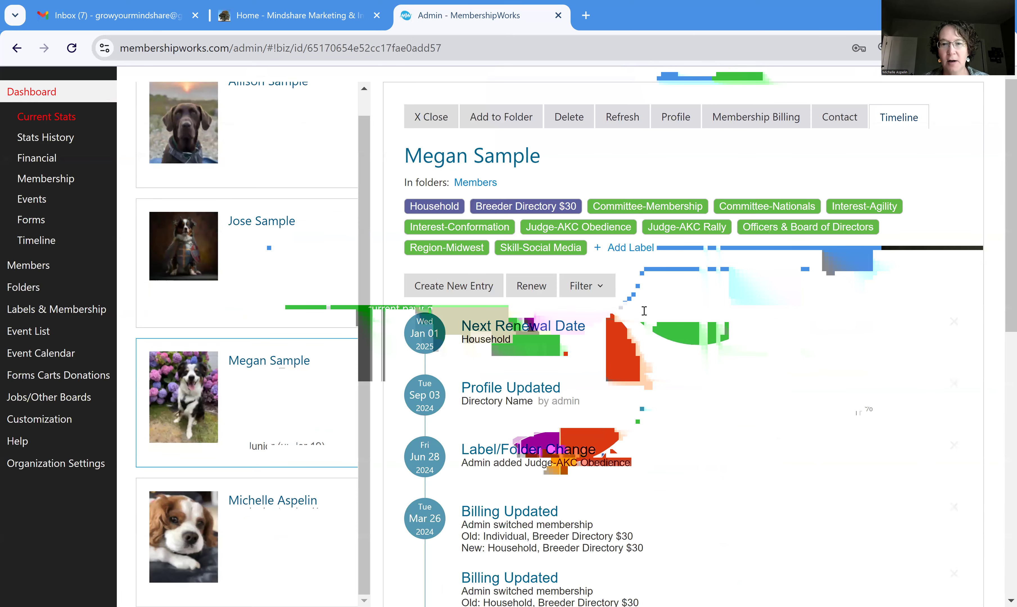
scroll(659, 457, "down", 2)
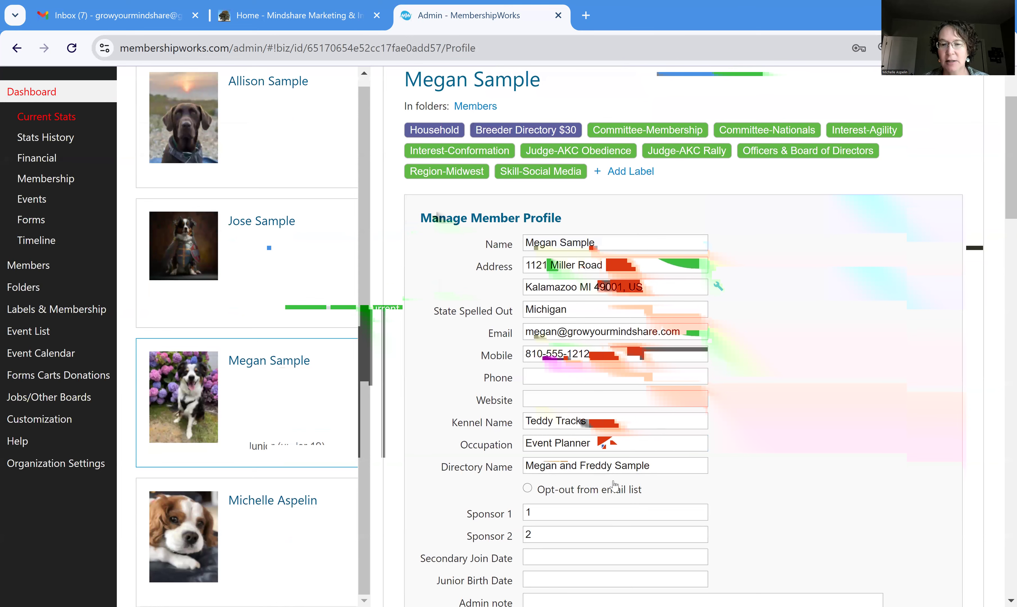
scroll(807, 369, "up", 2)
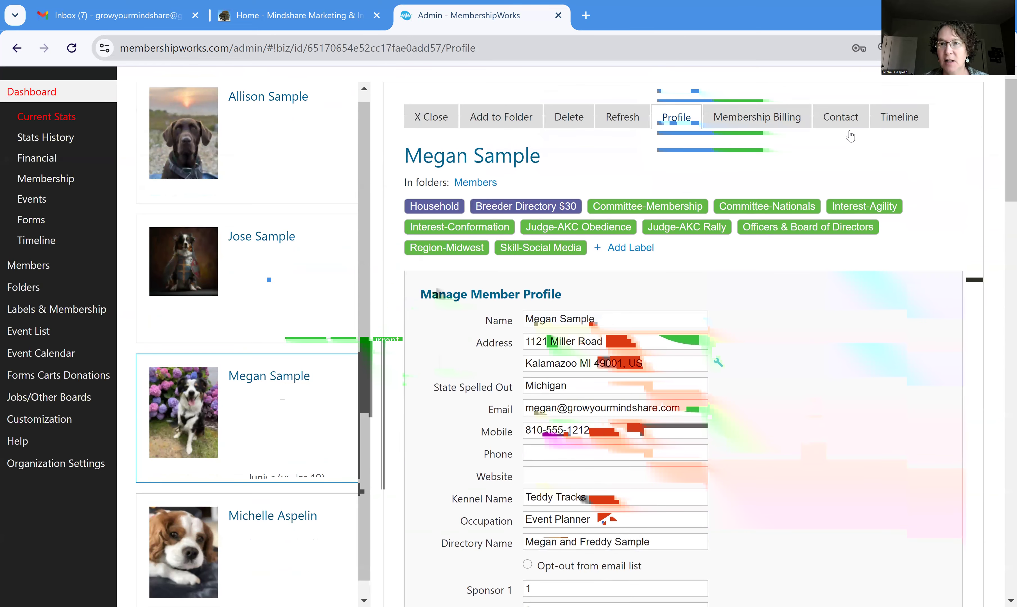
left_click(842, 118)
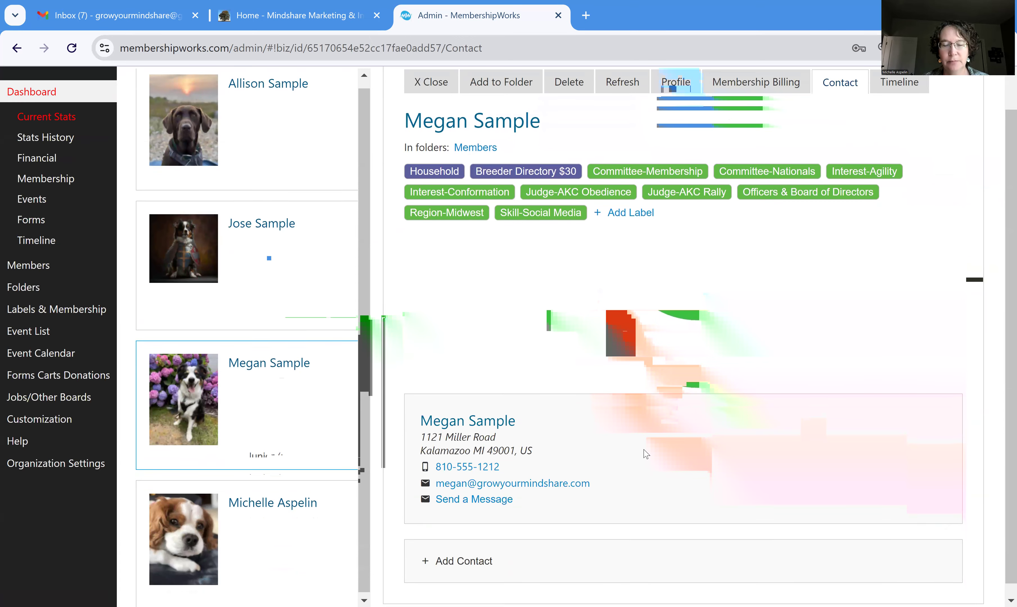
scroll(595, 503, "down", 1)
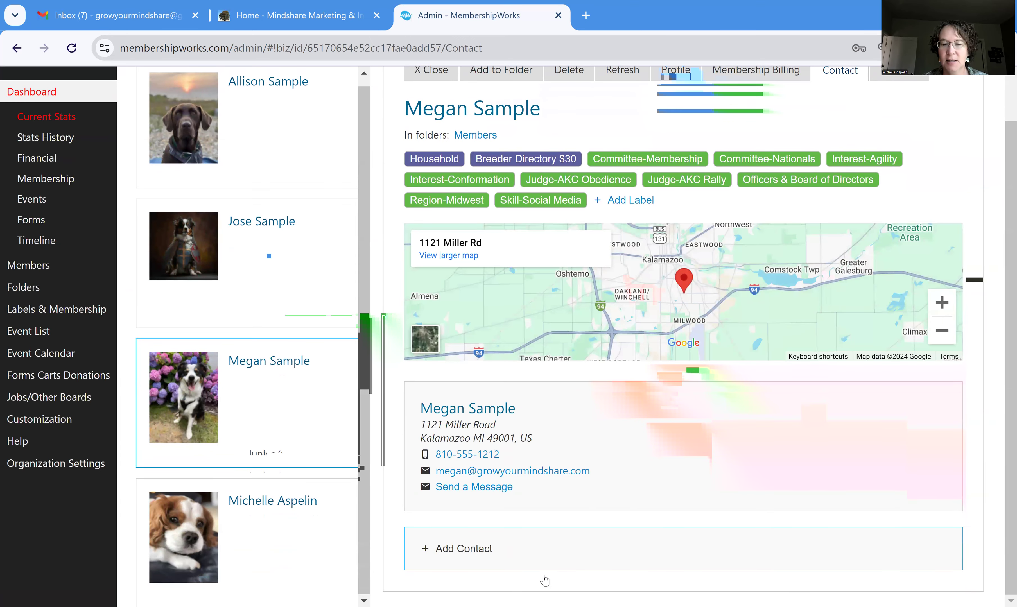
scroll(545, 580, "up", 1)
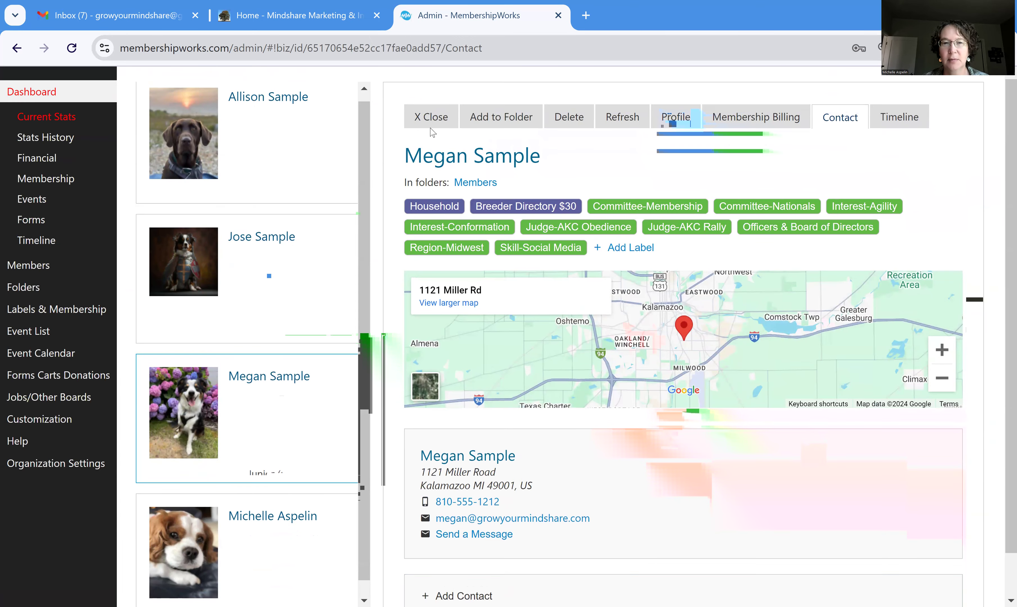
left_click(432, 120)
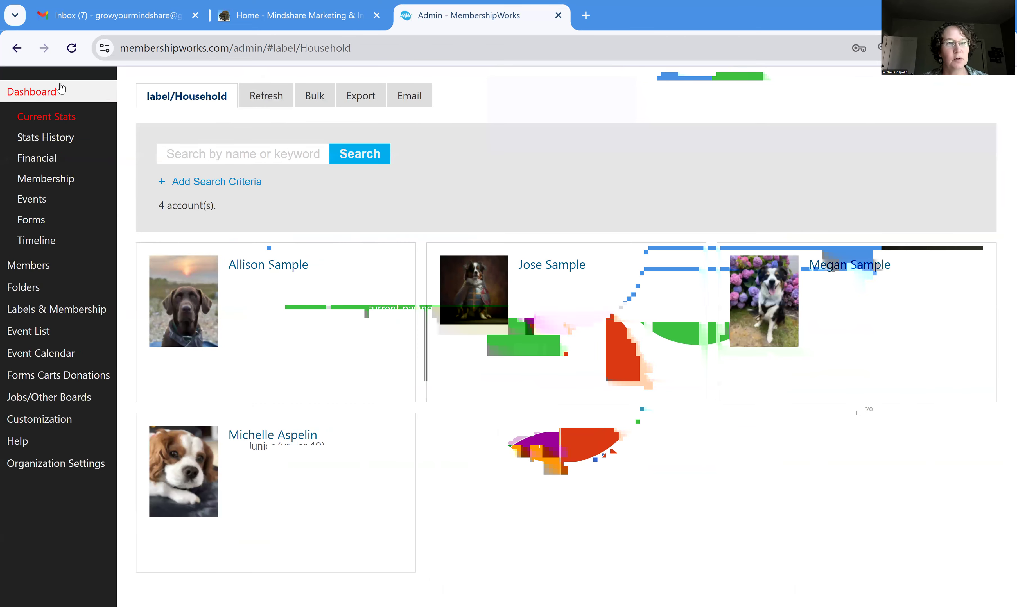
Step: Search all accounts by the household additional member's first name and open the matching record
left_click(33, 93)
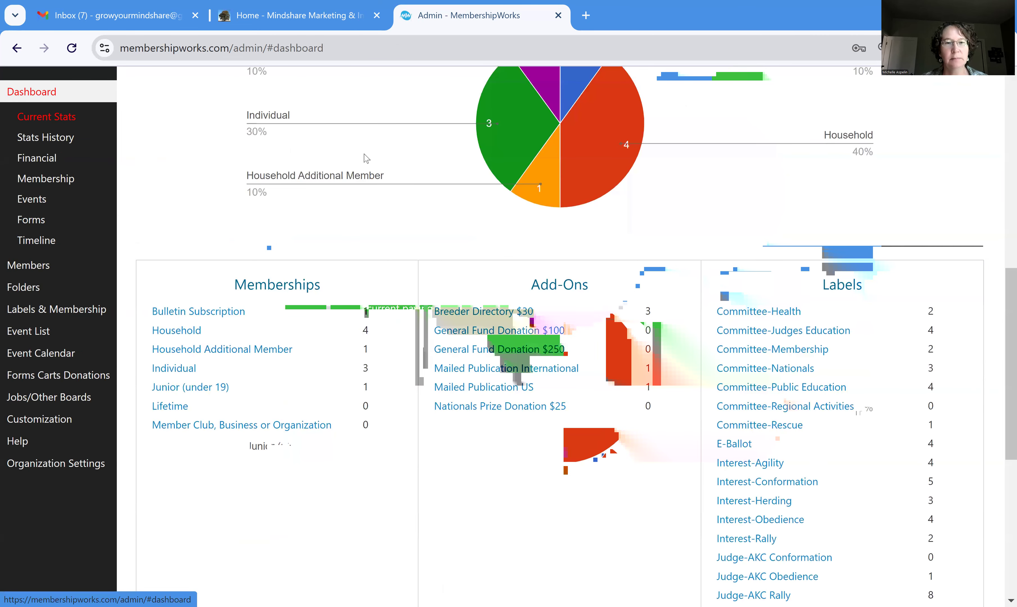
scroll(413, 153, "up", 5)
scroll(432, 150, "up", 4)
left_click(363, 128)
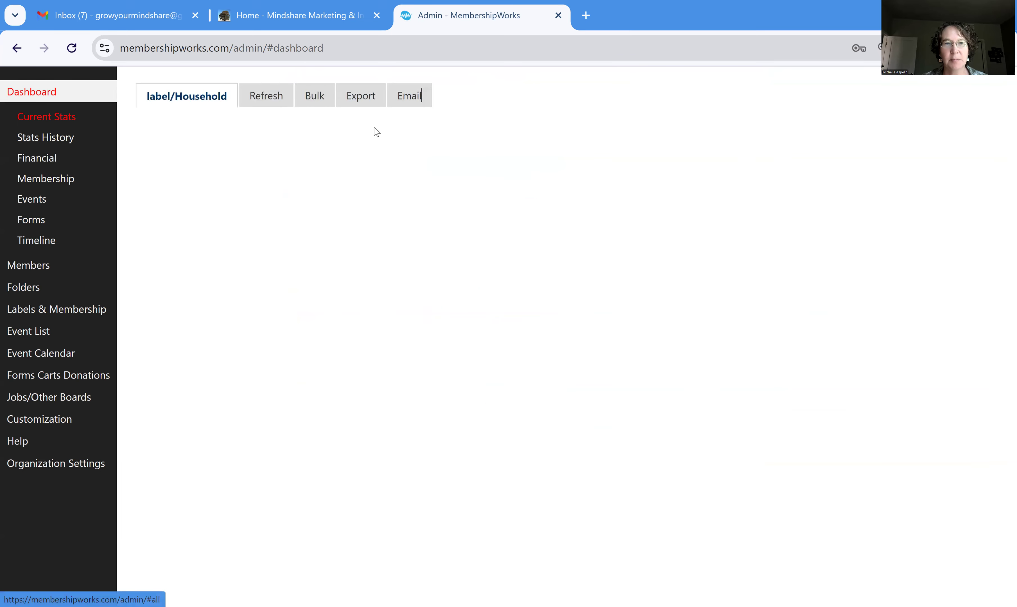
type("Freddy")
key("Return")
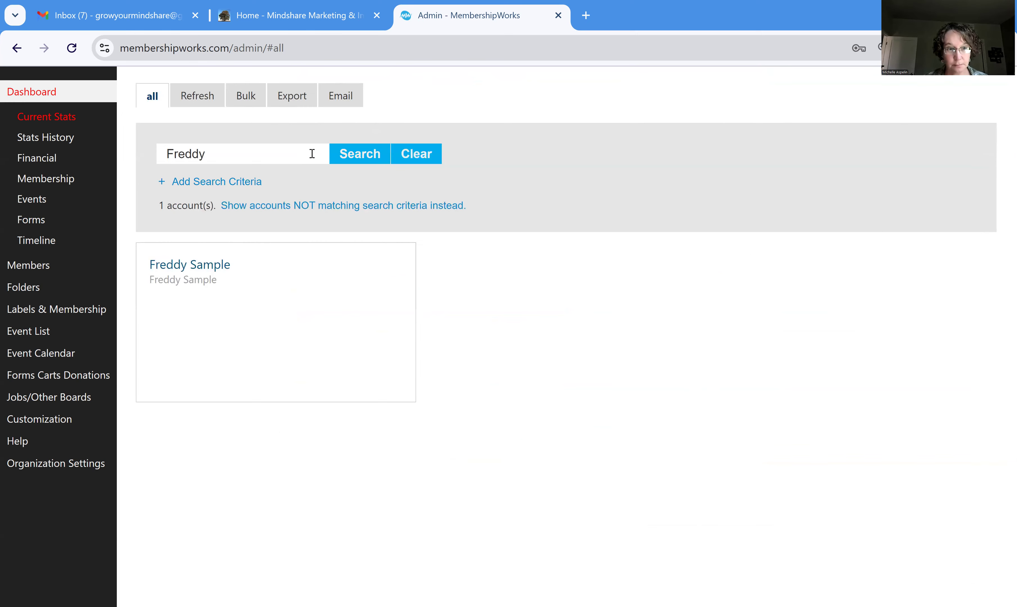
left_click(202, 269)
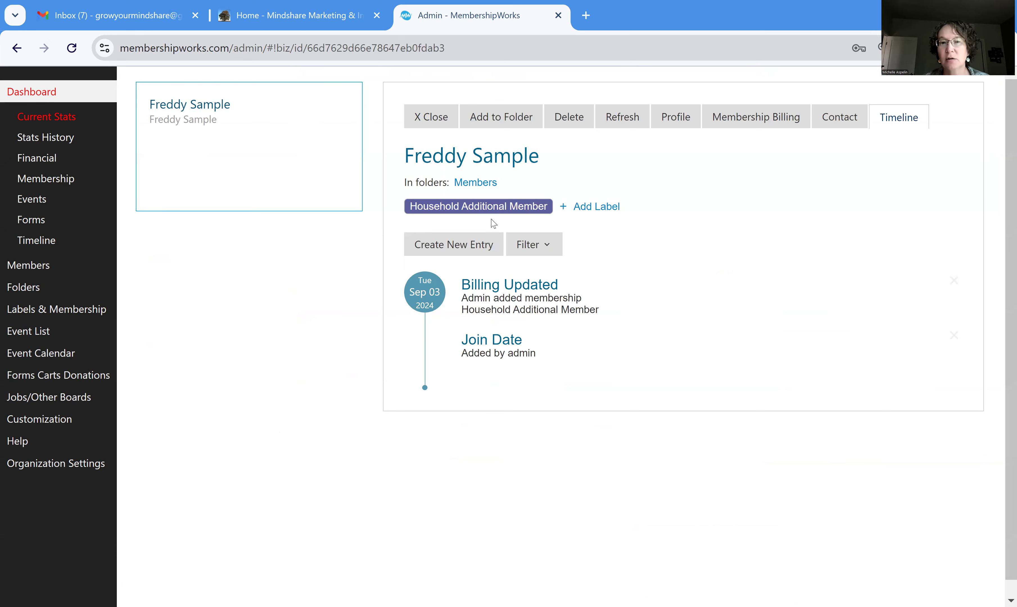
Step: Examine the household additional member's contact details and profile and close the record
left_click(838, 124)
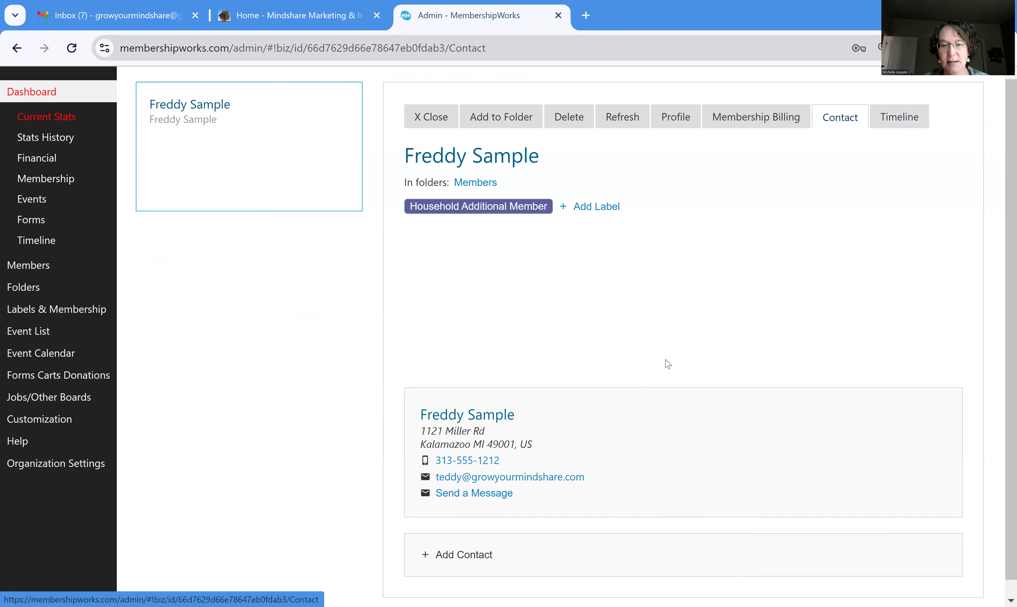
scroll(576, 498, "down", 1)
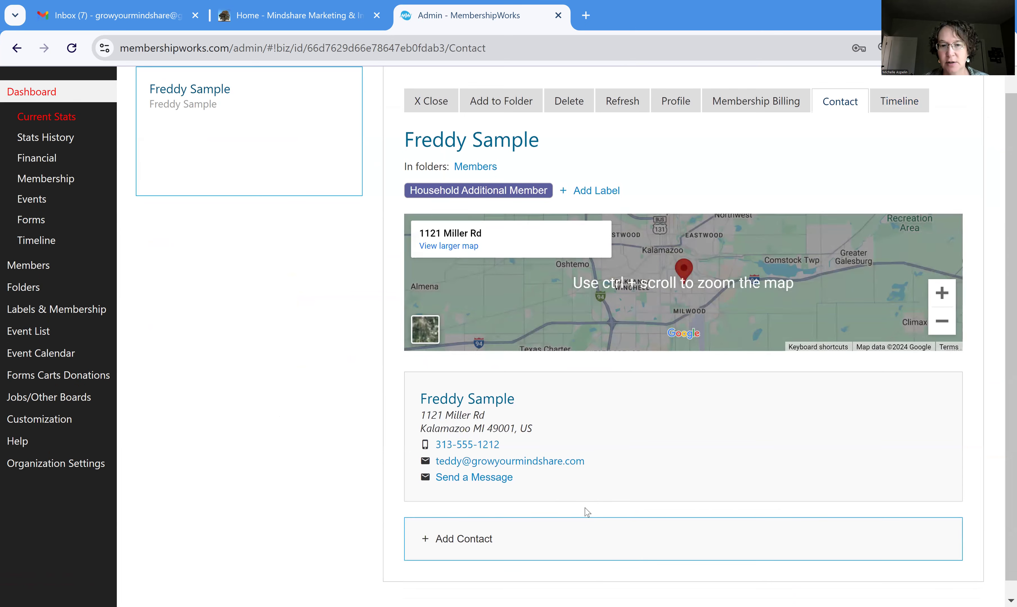
scroll(660, 450, "up", 1)
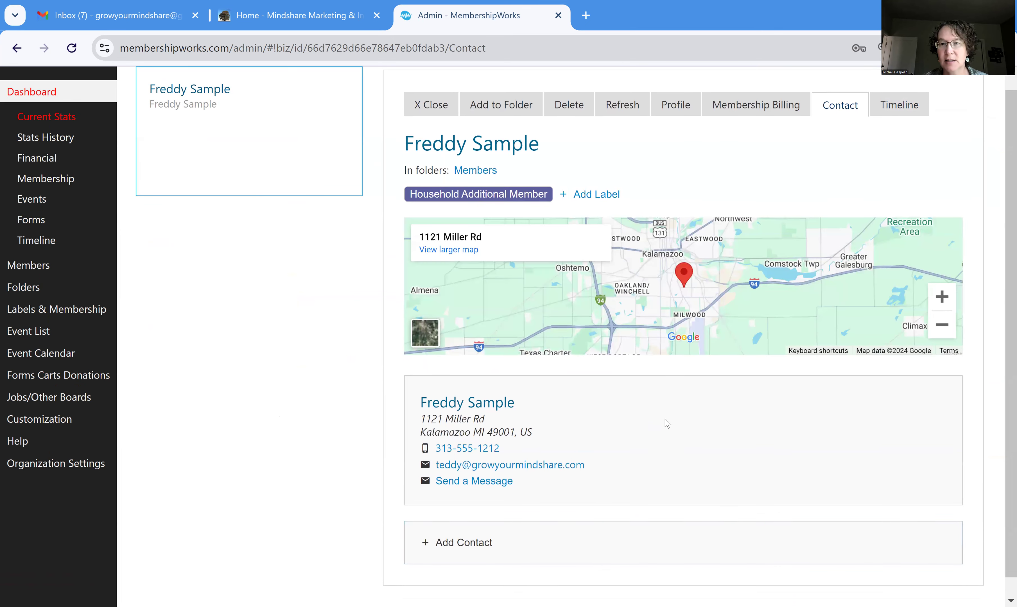
left_click(675, 117)
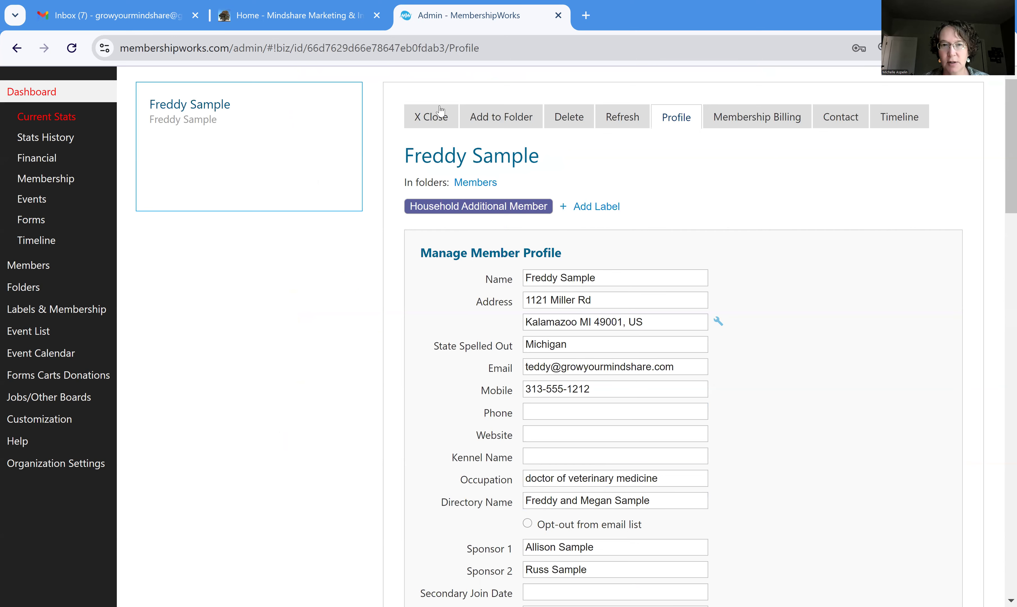
left_click(437, 117)
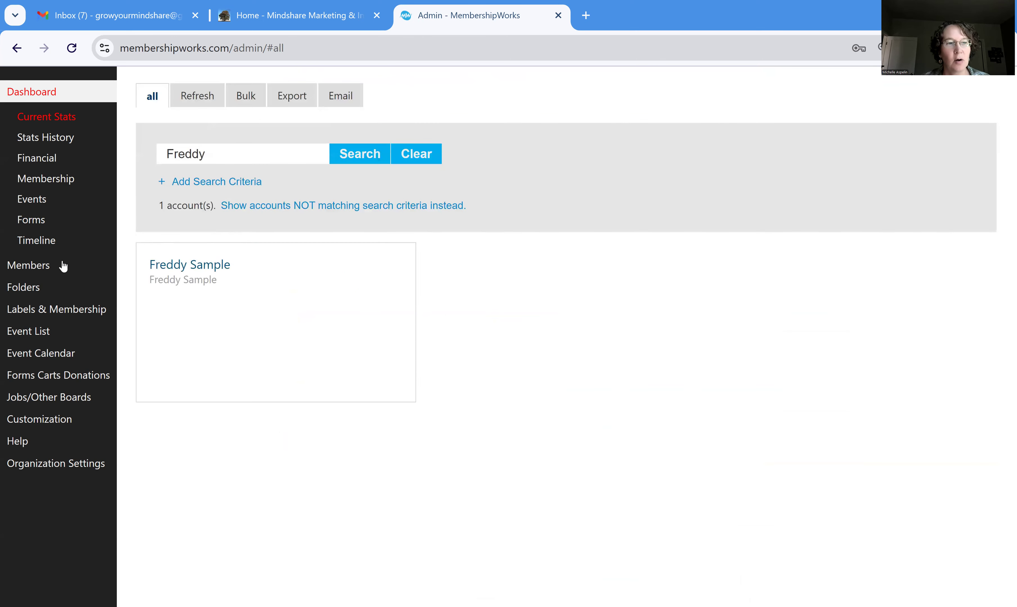
Step: Open the first member's record in the Members folder and examine the profile fields
left_click(27, 273)
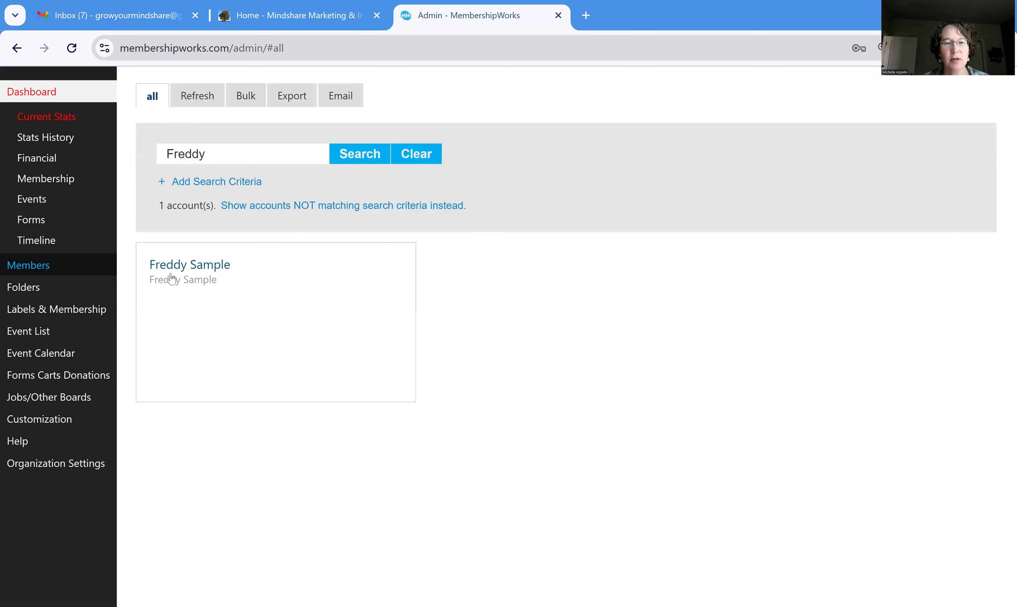
left_click(237, 266)
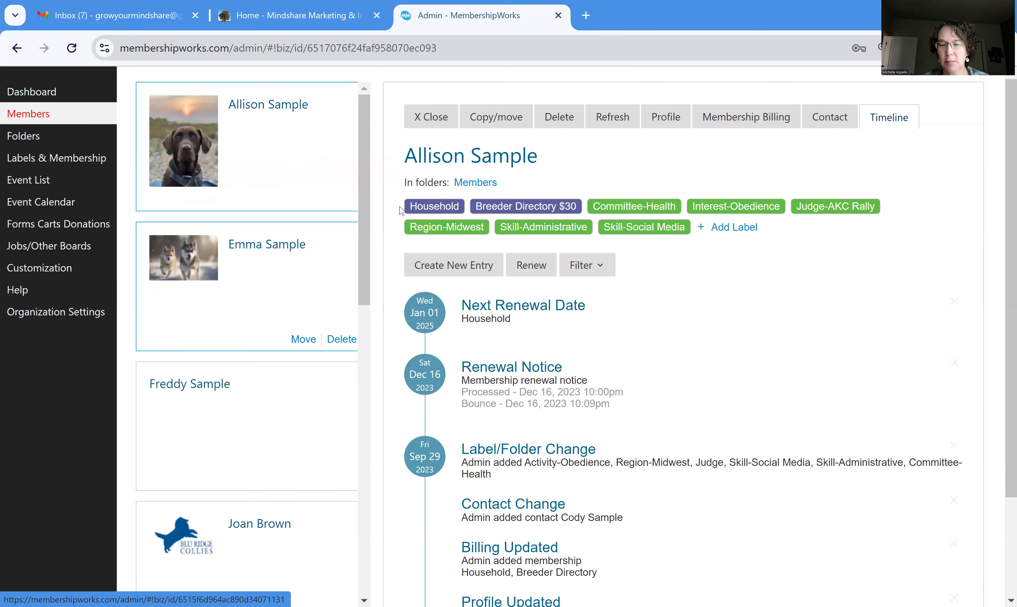
left_click(666, 122)
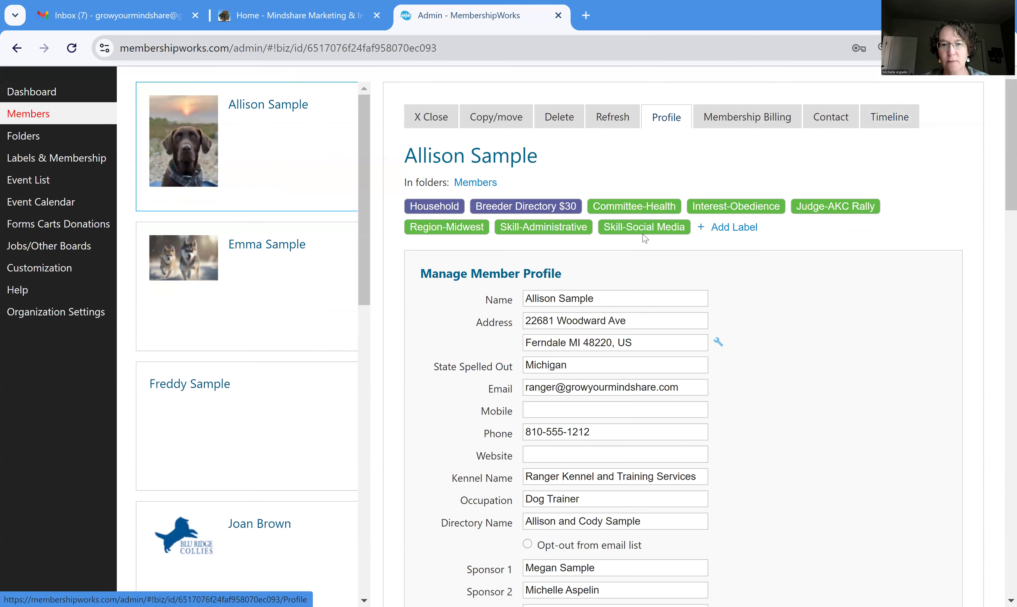
scroll(590, 453, "down", 2)
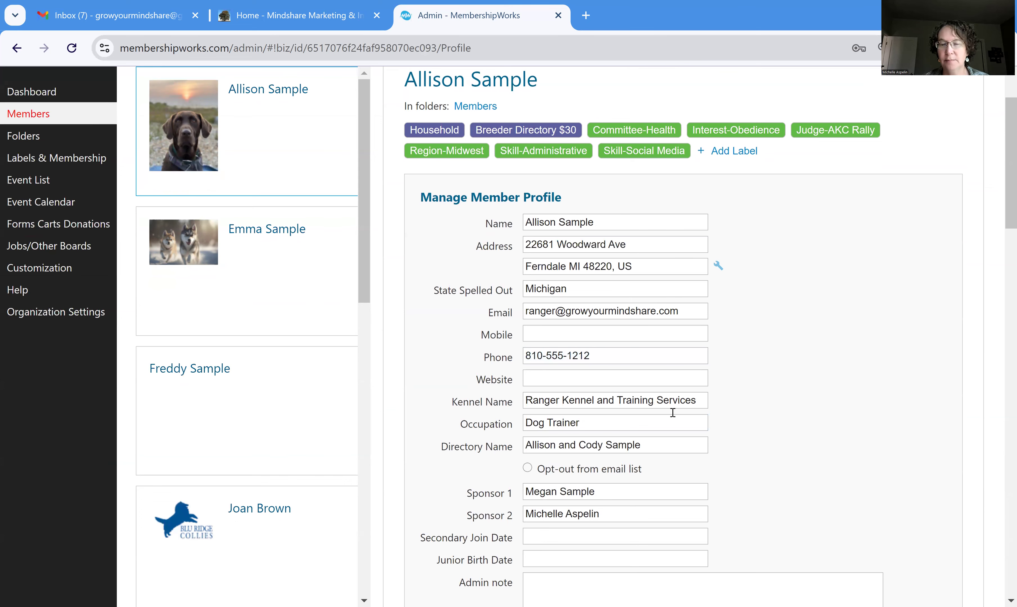
scroll(780, 301, "up", 2)
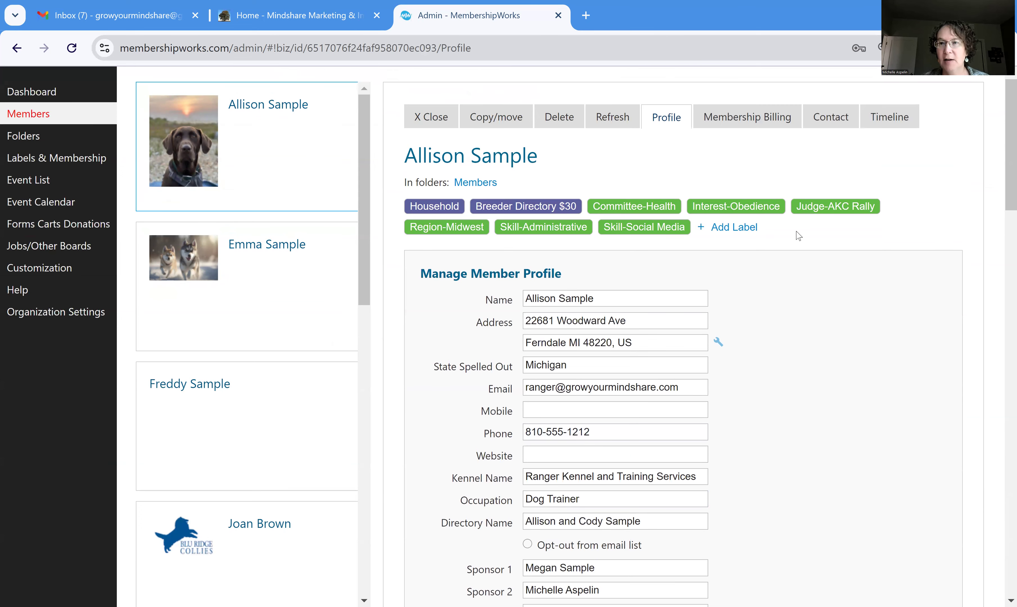
Step: Examine the contact details of the first member and the linked spouse contact, and close the record
left_click(841, 121)
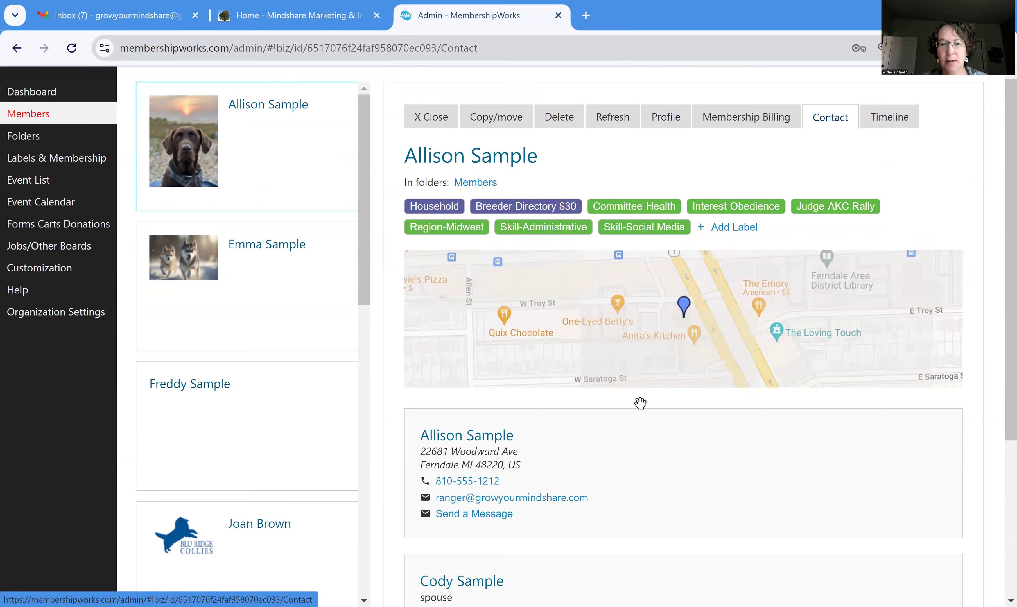
scroll(598, 412, "down", 3)
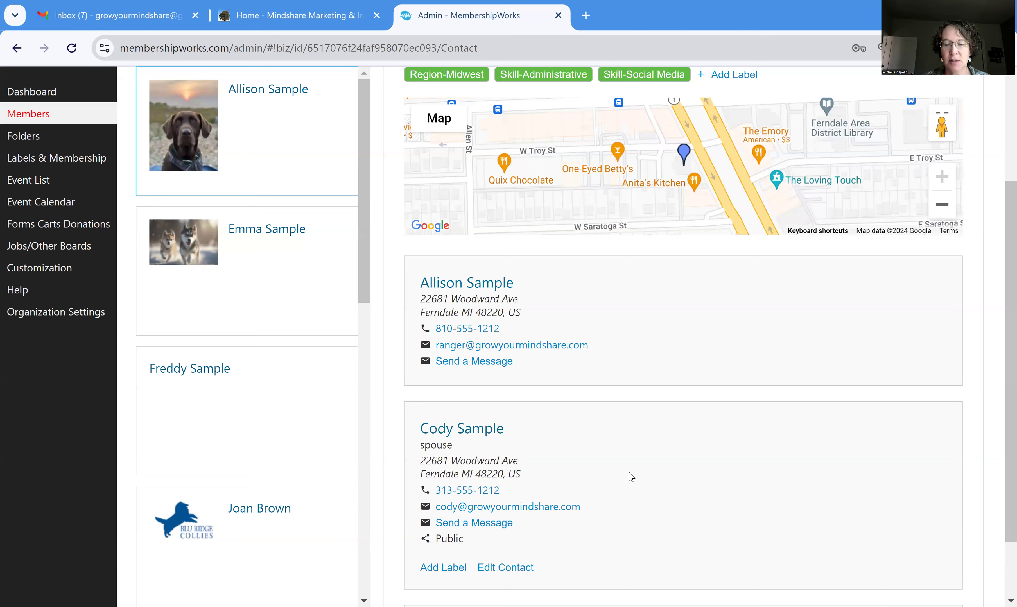
scroll(630, 477, "up", 4)
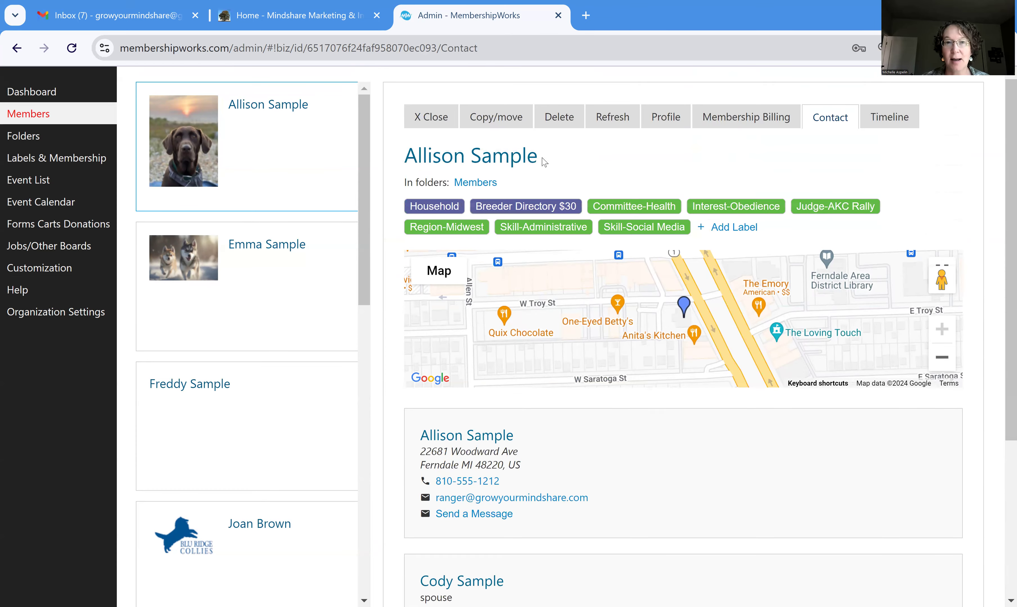
left_click(435, 121)
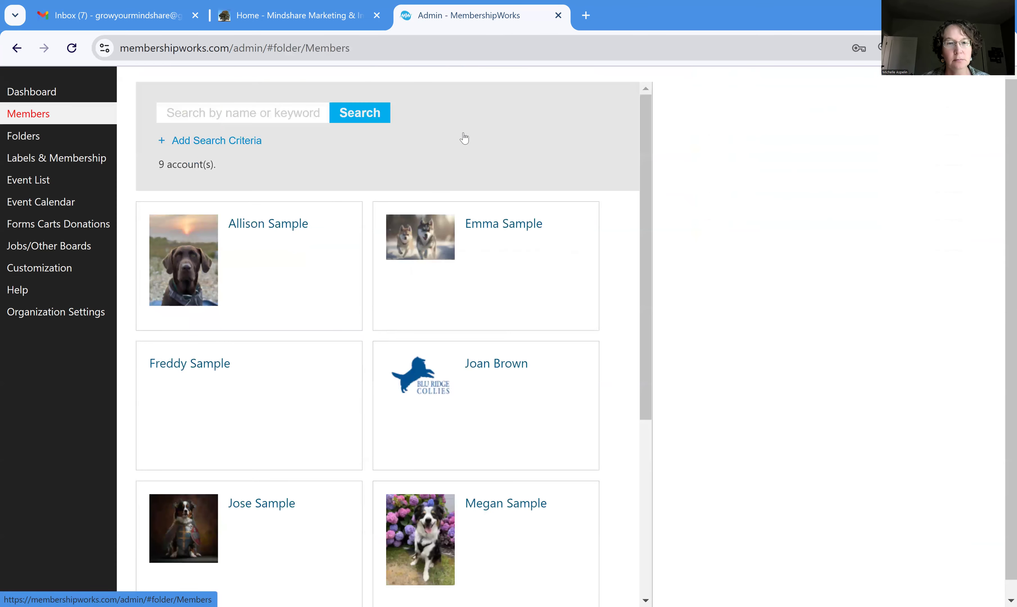
Step: List all accounts from the dashboard's total accounts figure and open the data export form for them
left_click(37, 156)
left_click(23, 94)
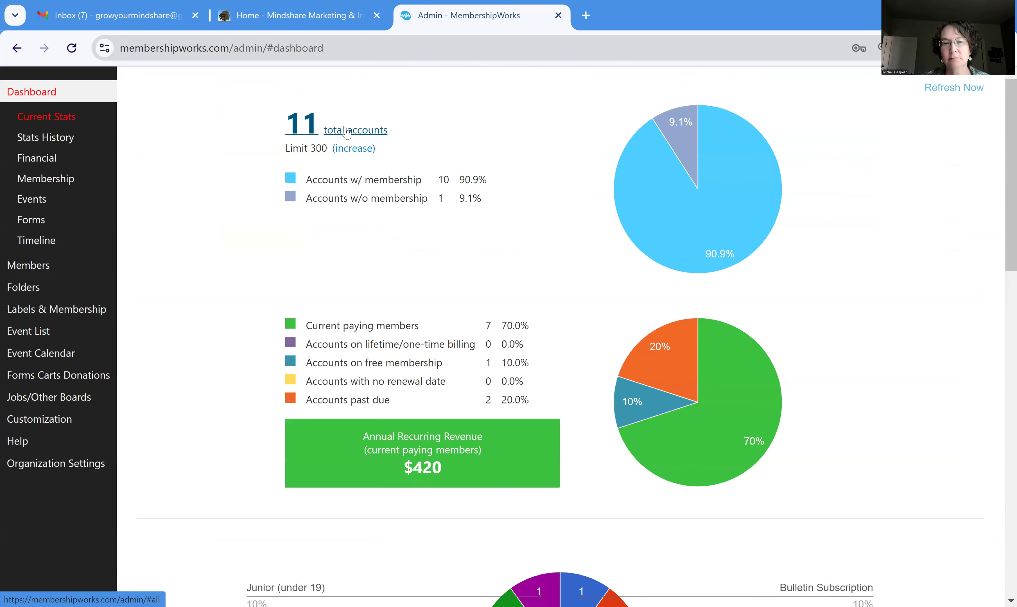
left_click(346, 131)
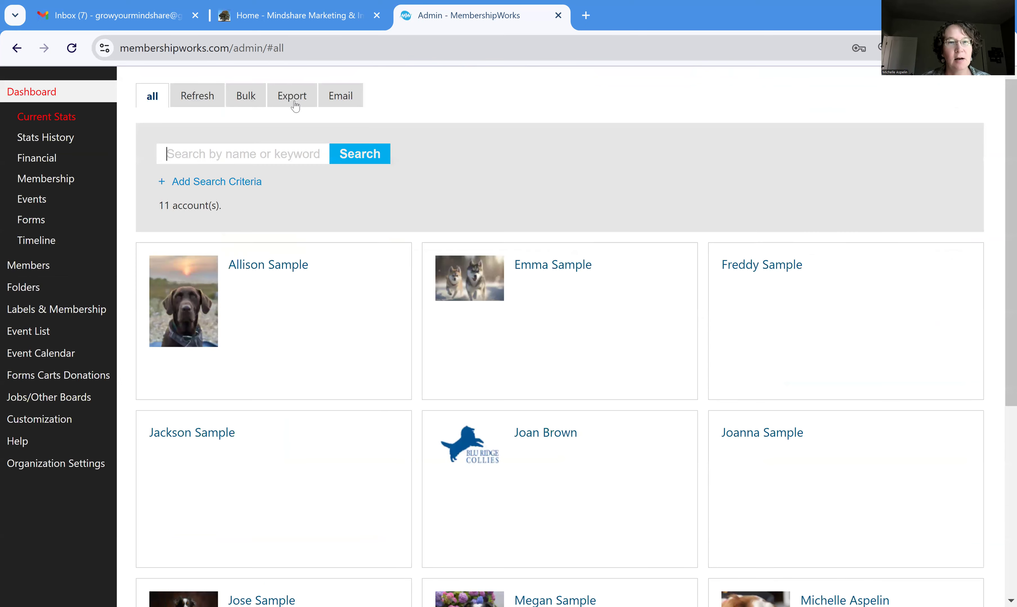
left_click(296, 105)
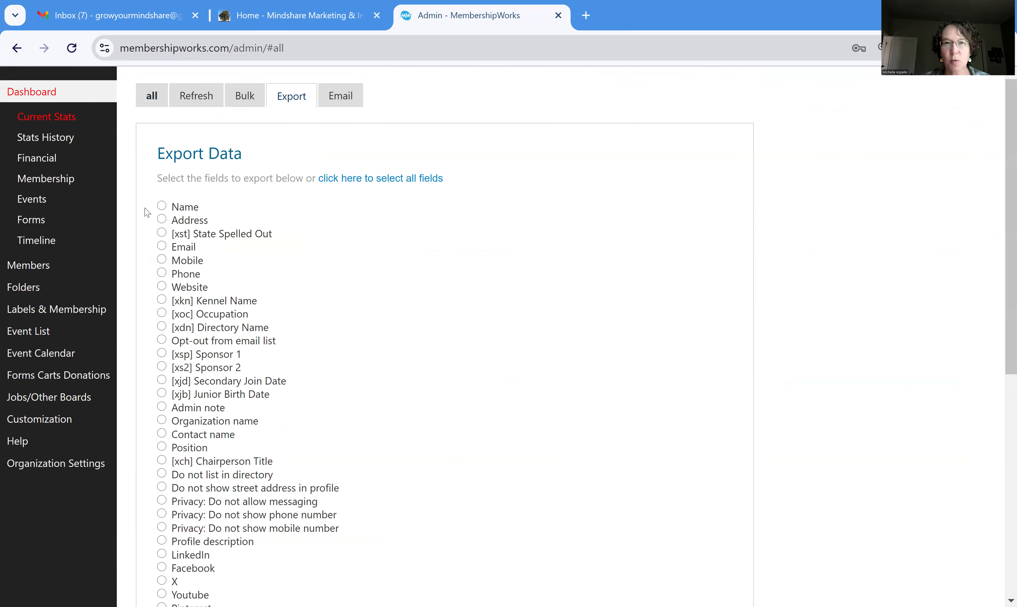
Step: Select Name, Address and Directory Name as export fields, leaving Contact name unselected
left_click(162, 207)
left_click(162, 219)
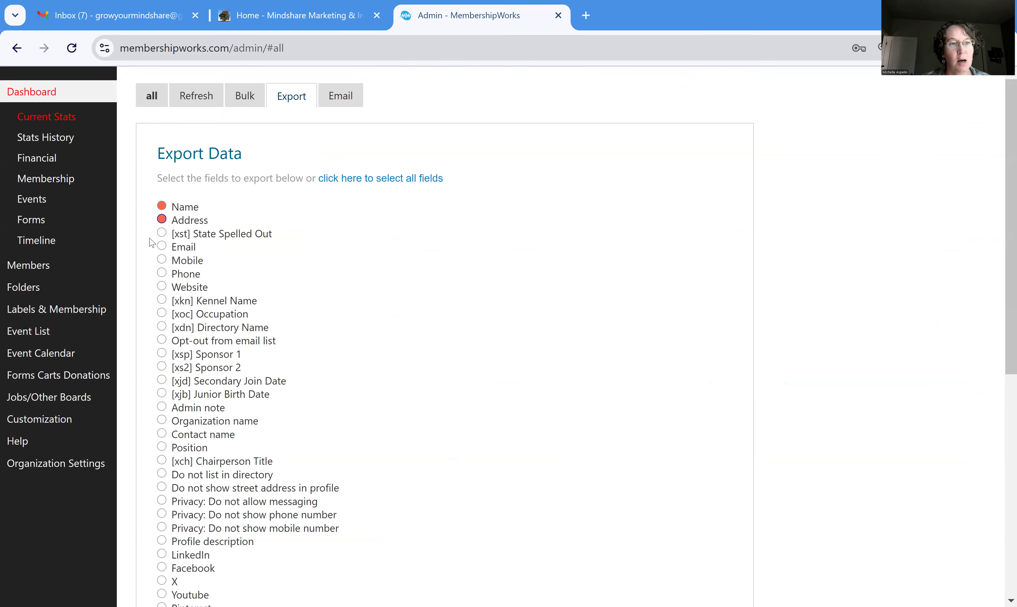
left_click(162, 233)
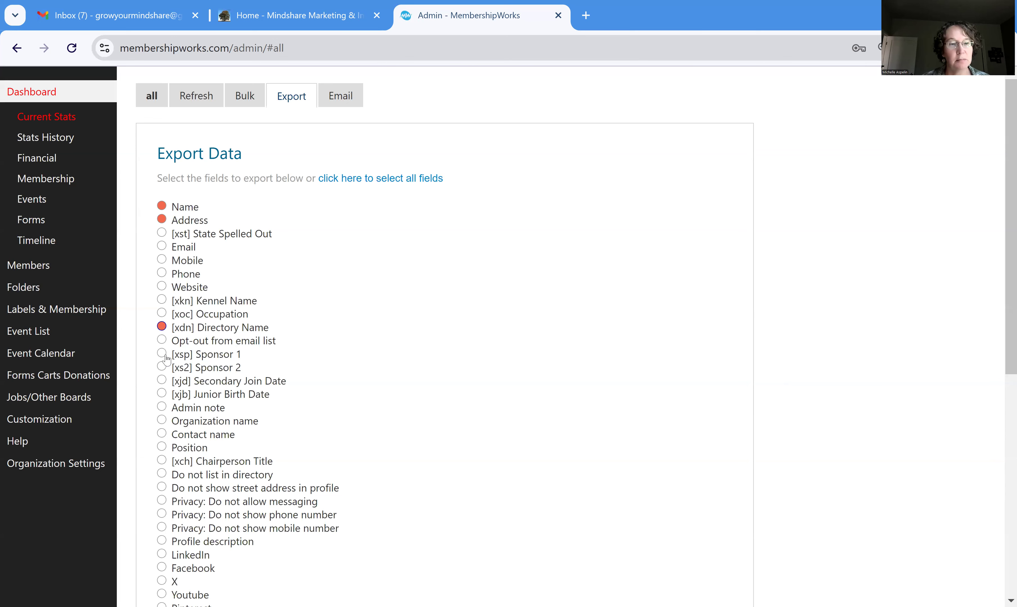
scroll(147, 384, "down", 2)
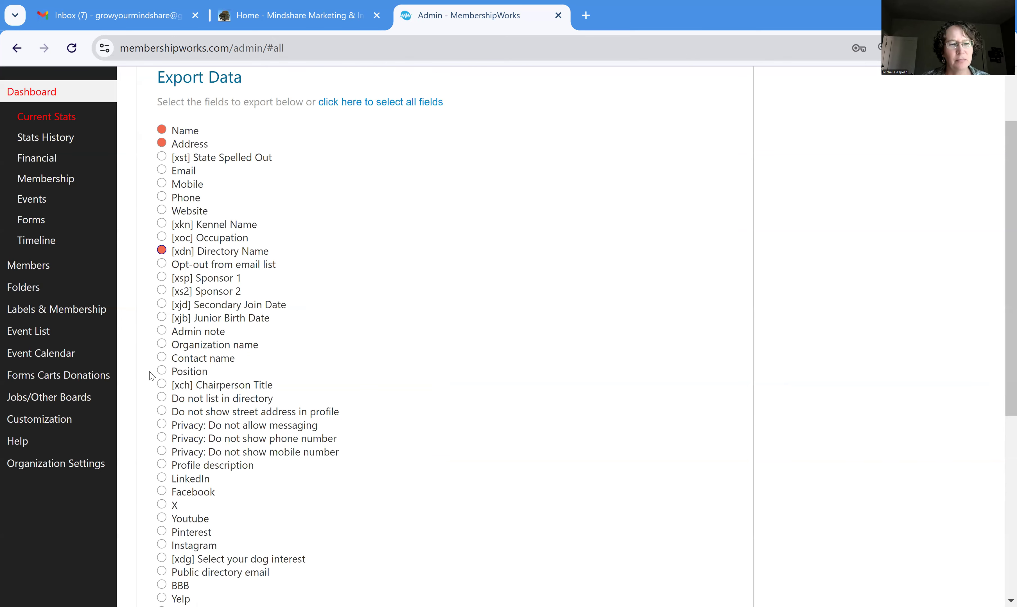
left_click(161, 358)
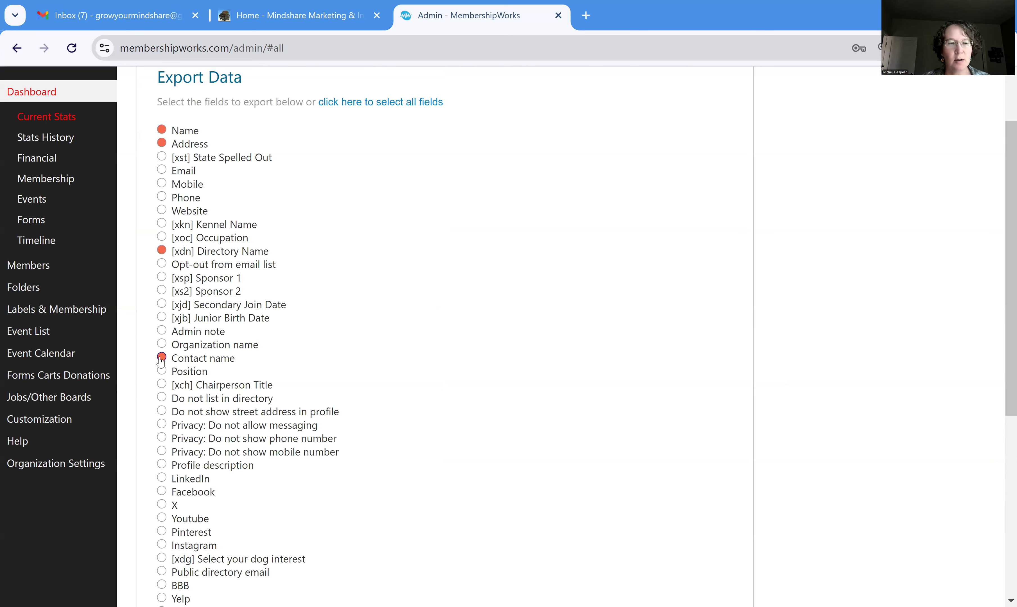
left_click(161, 361)
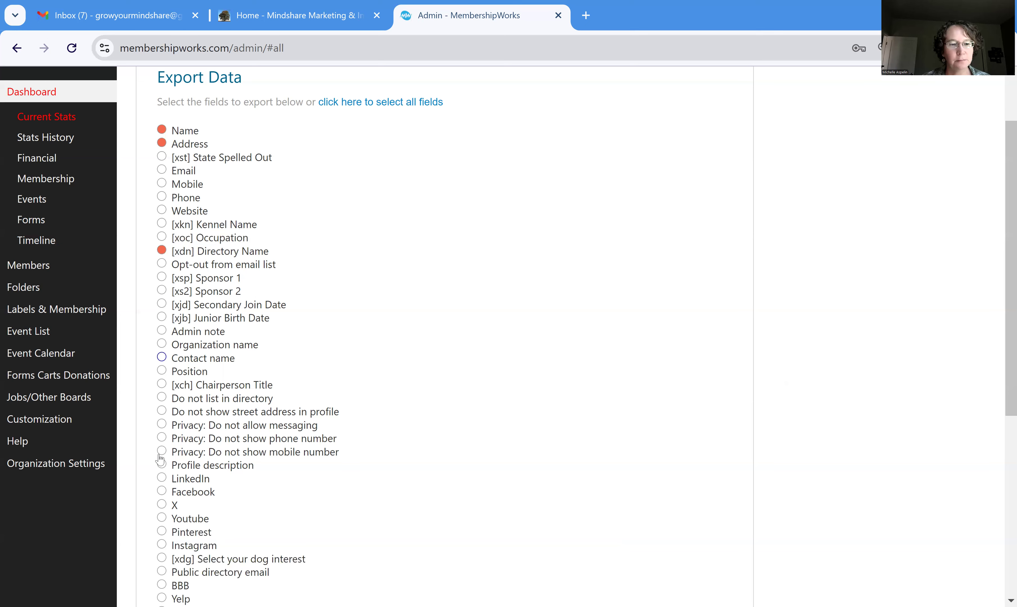
Step: Add the Labels field to the export, include contacts under account, and download the file
scroll(161, 459, "down", 3)
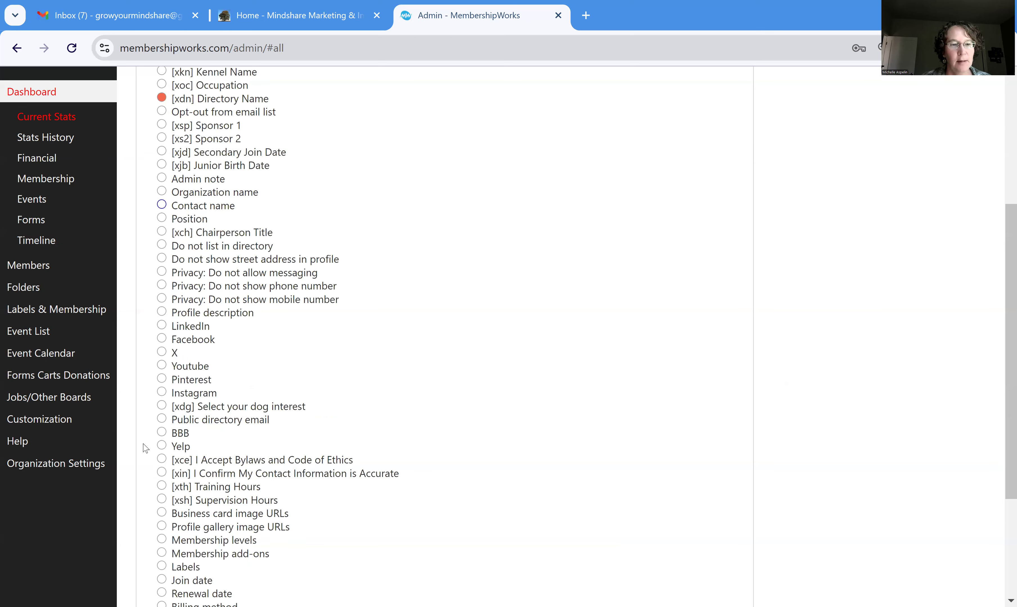
scroll(145, 448, "down", 3)
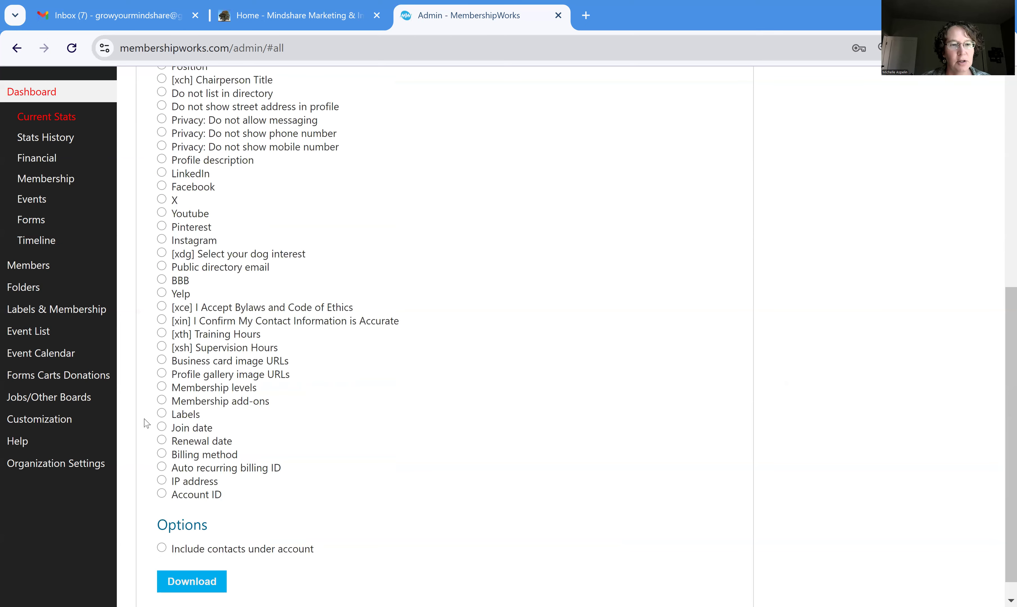
left_click(161, 416)
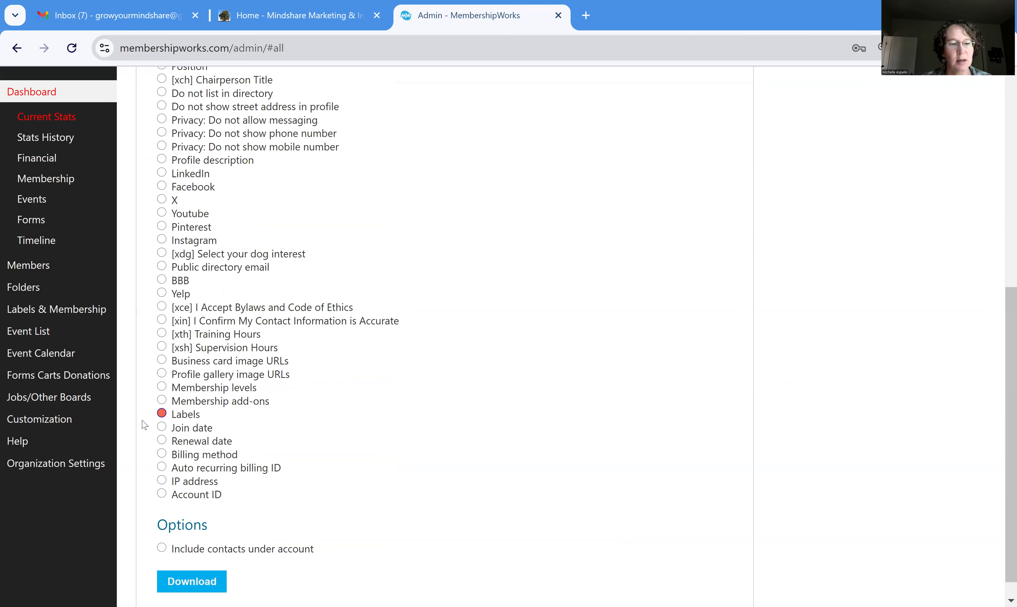
scroll(144, 424, "down", 1)
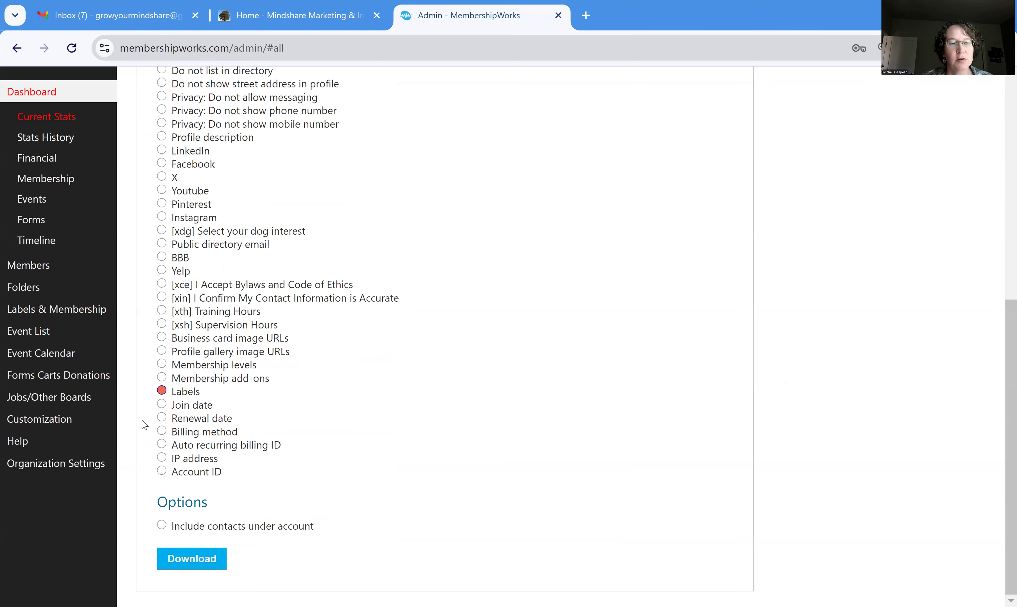
left_click(150, 527)
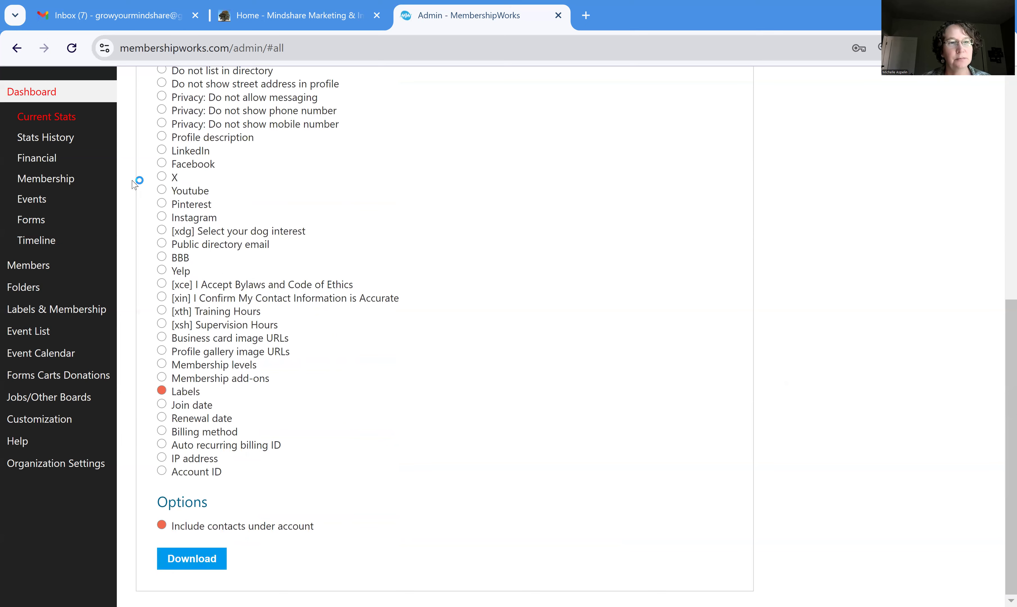
left_click(63, 175)
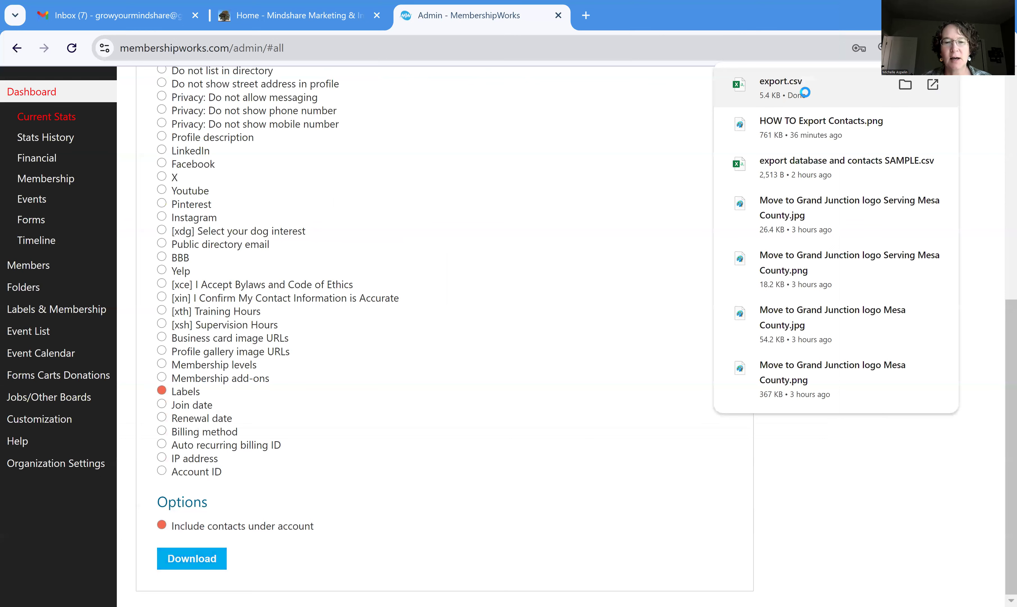
Step: Open the downloaded export.csv in Excel and make the header row bold at font size 14
left_click(804, 93)
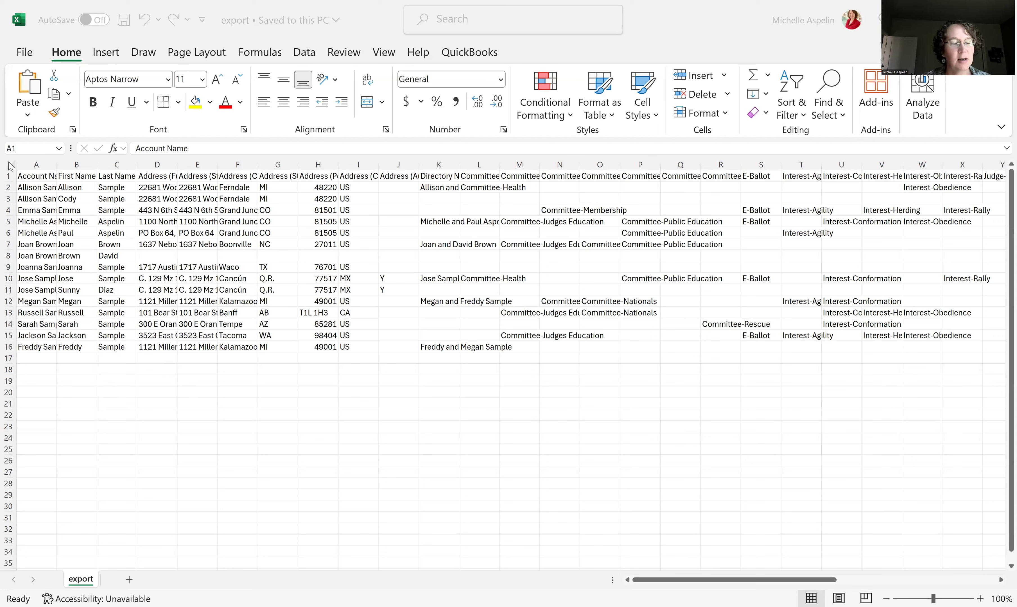
left_click(7, 178)
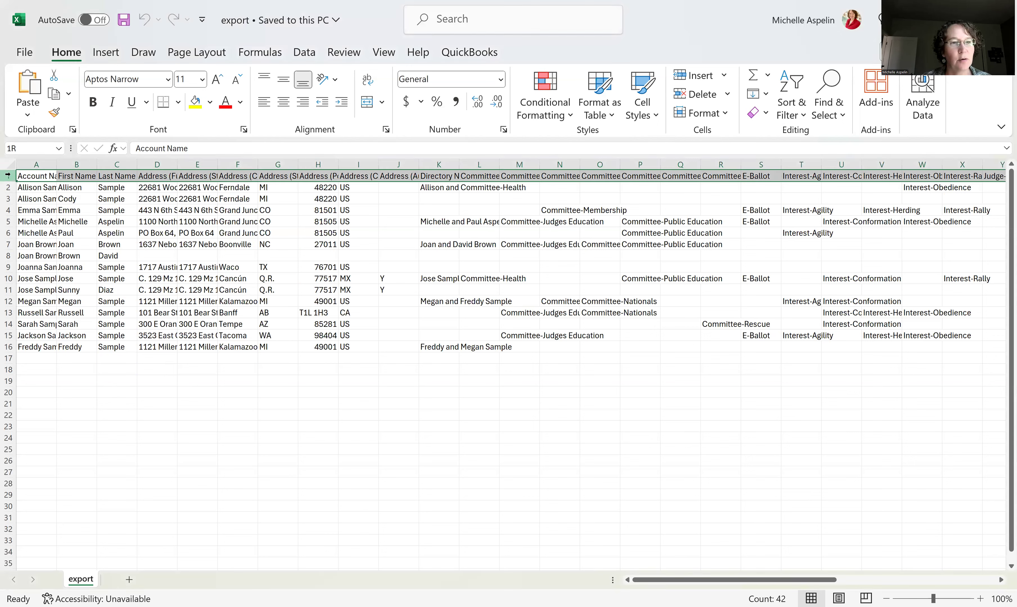
left_click(93, 103)
left_click(217, 80)
left_click(218, 80)
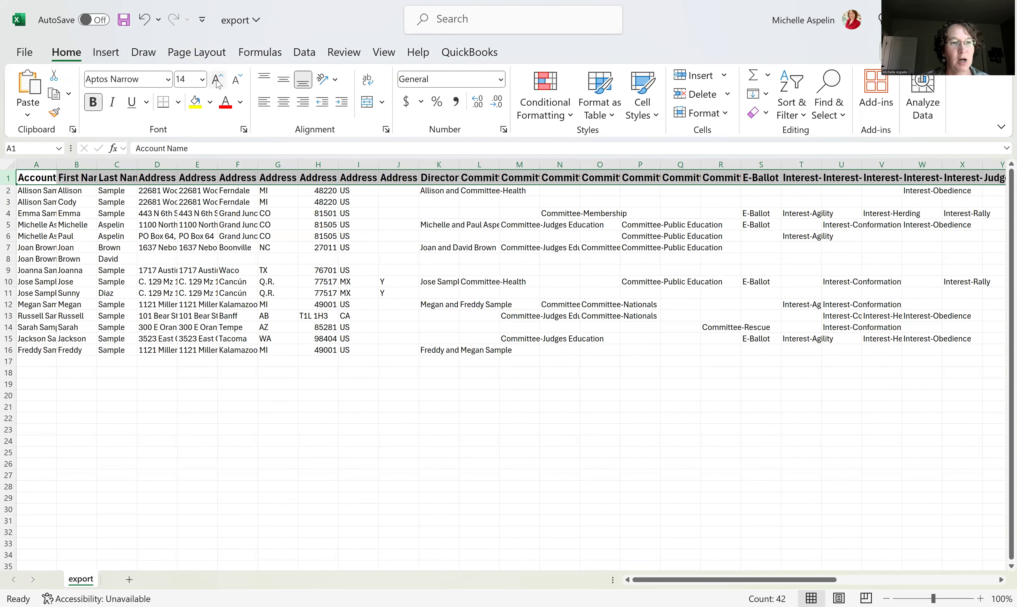
left_click(66, 361)
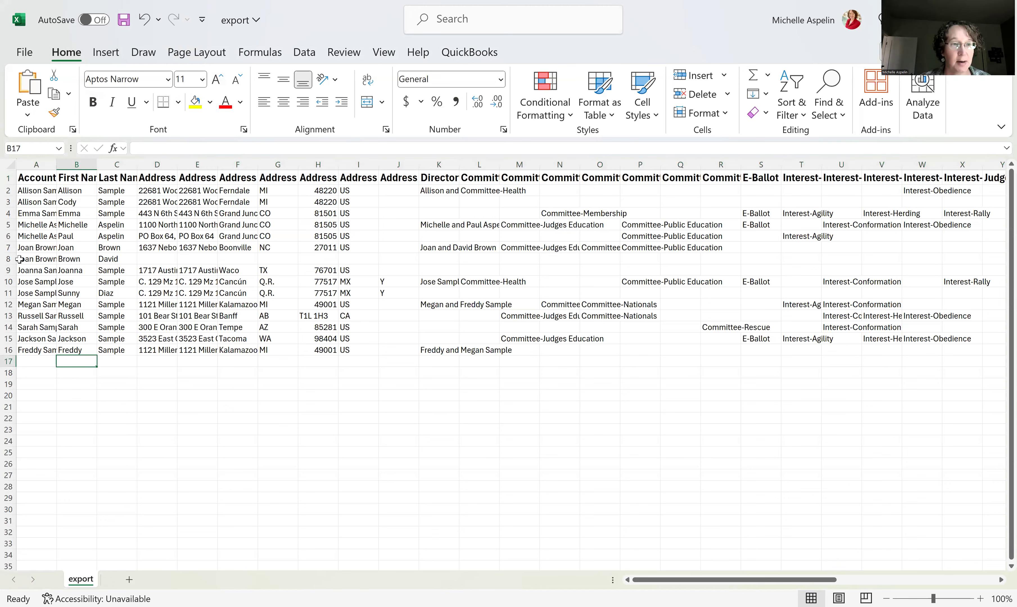
Step: Autofit the width of all columns in the export sheet to their contents
left_click(11, 164)
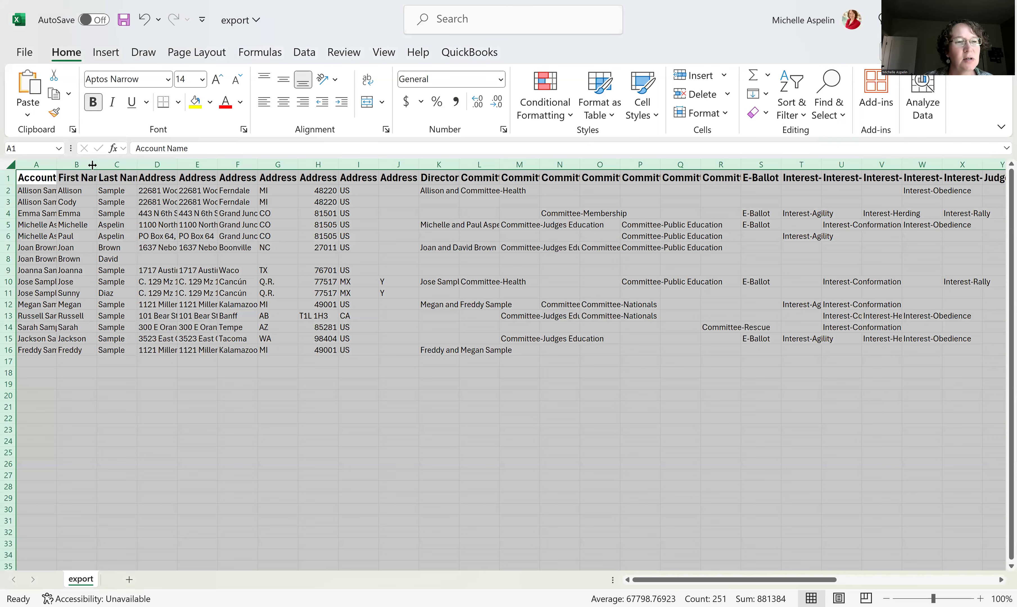
left_click_drag(93, 164, 92, 165)
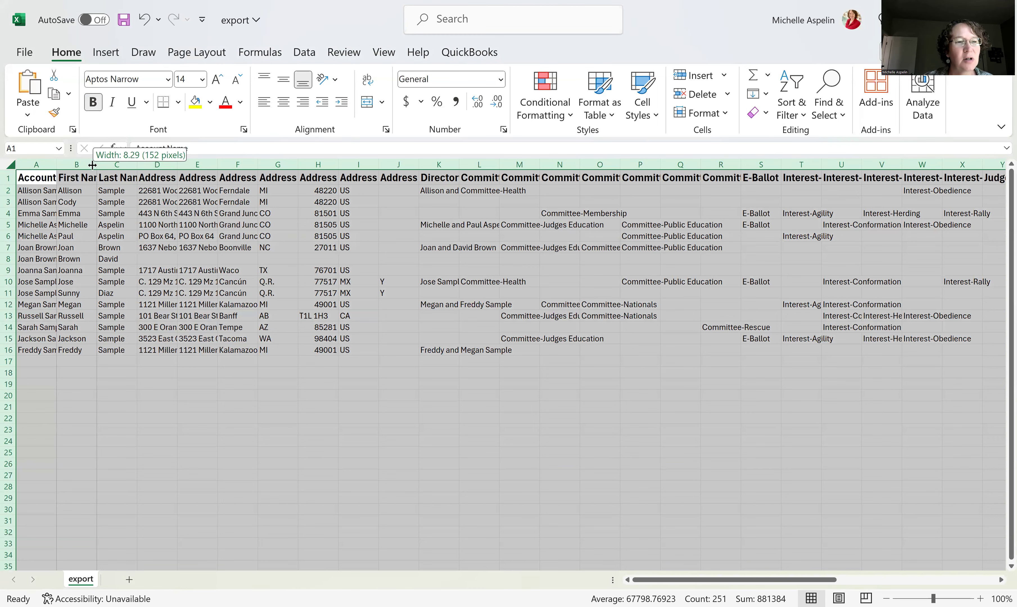
double_click(92, 165)
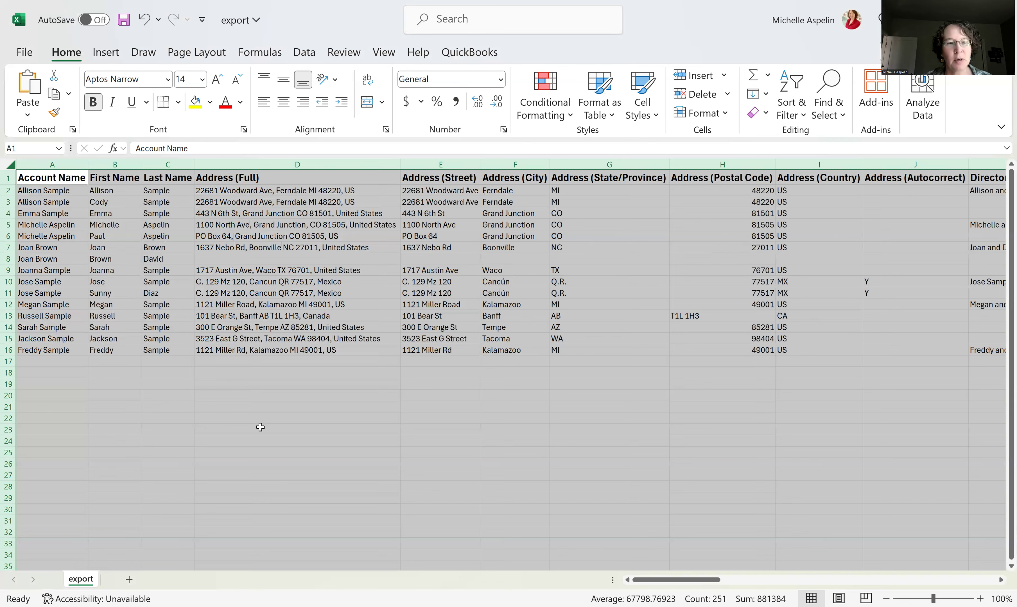
left_click(112, 362)
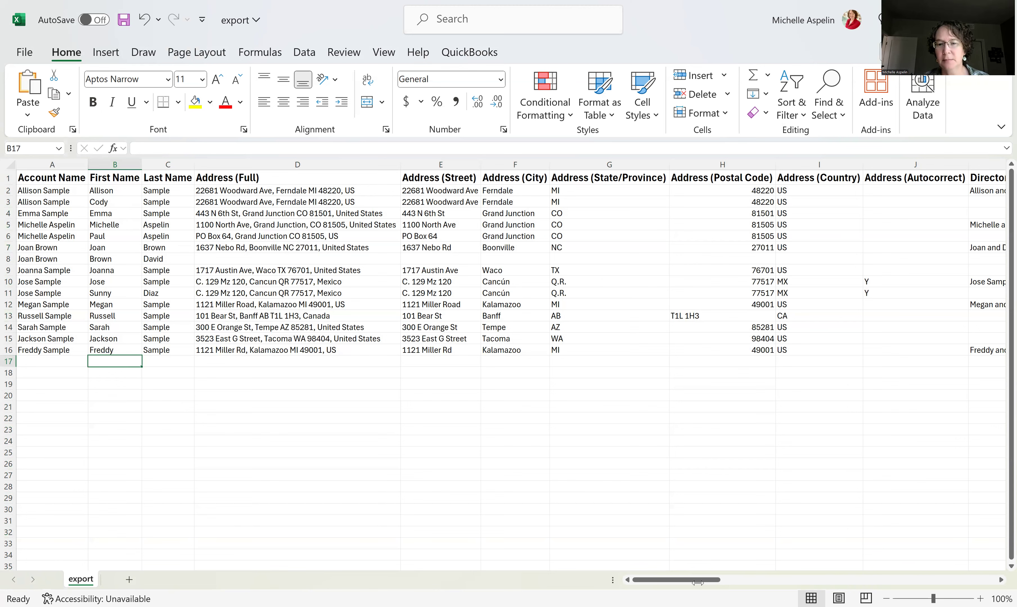
Step: Delete the Address (Autocorrect) column from the export sheet
left_click_drag(700, 579, 707, 578)
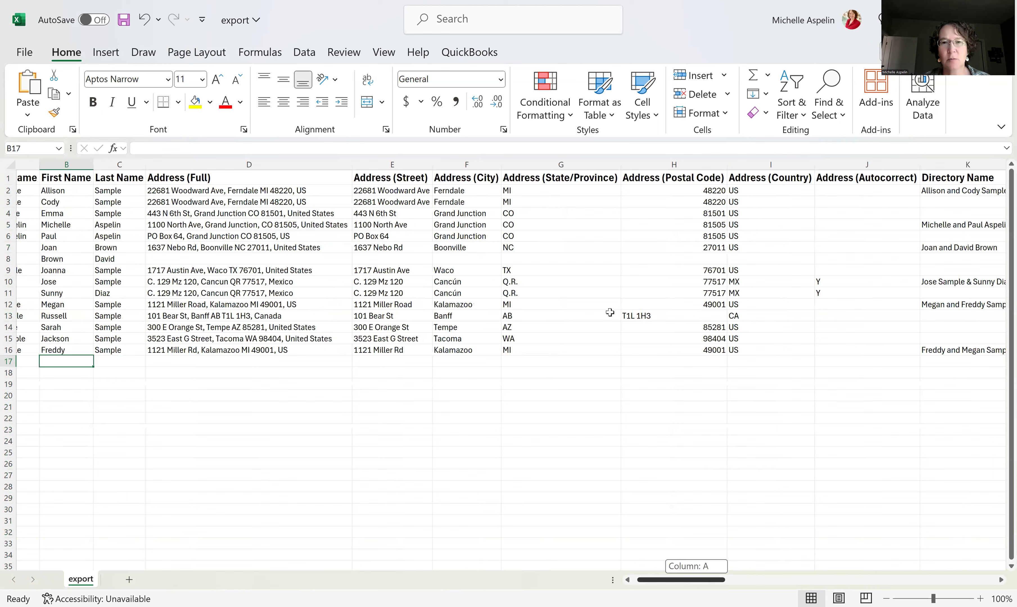
scroll(614, 177, "right", 3)
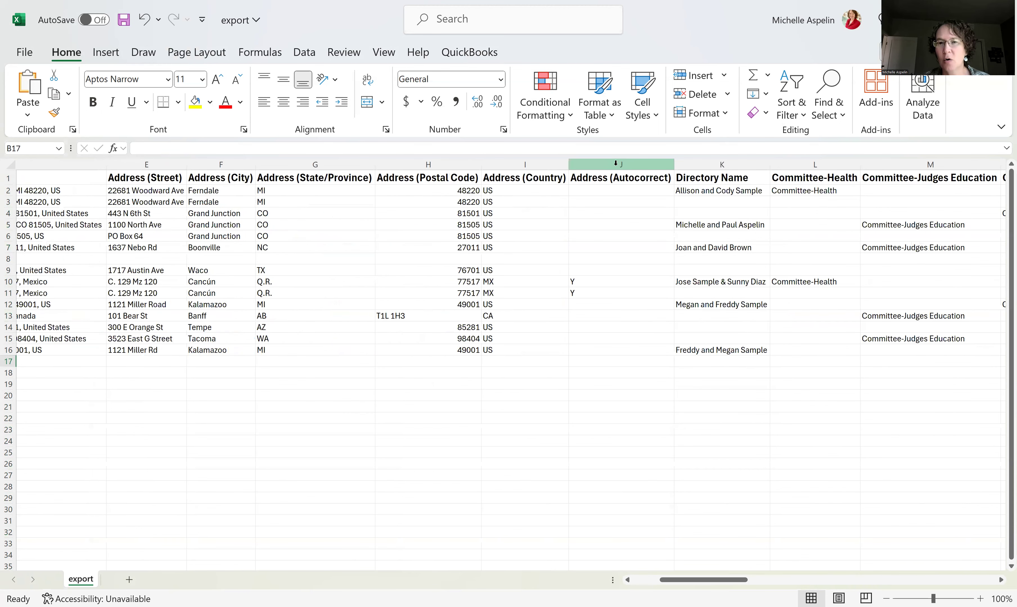
left_click(616, 163)
right_click(616, 165)
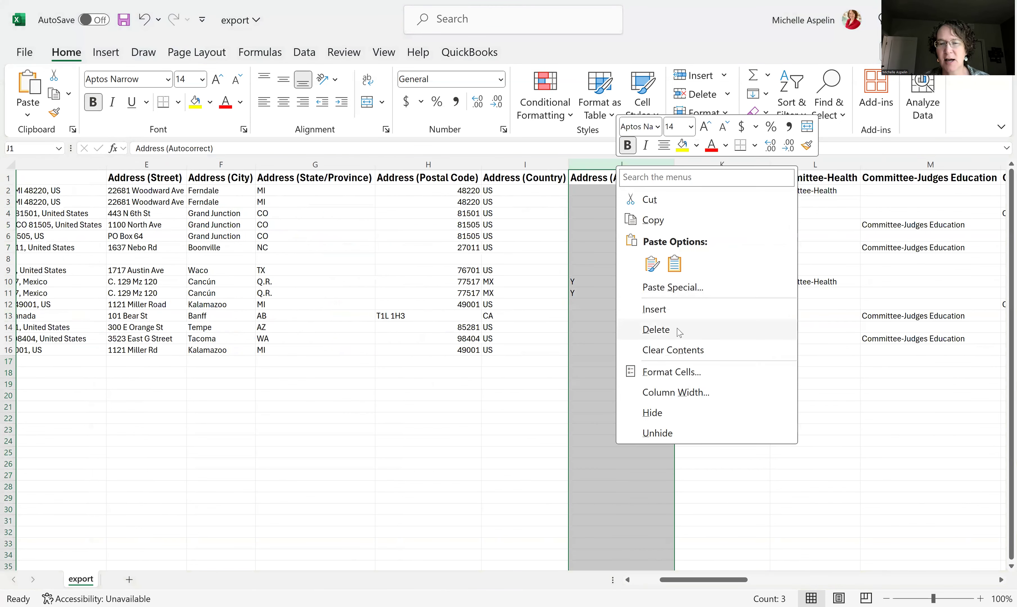
left_click(679, 332)
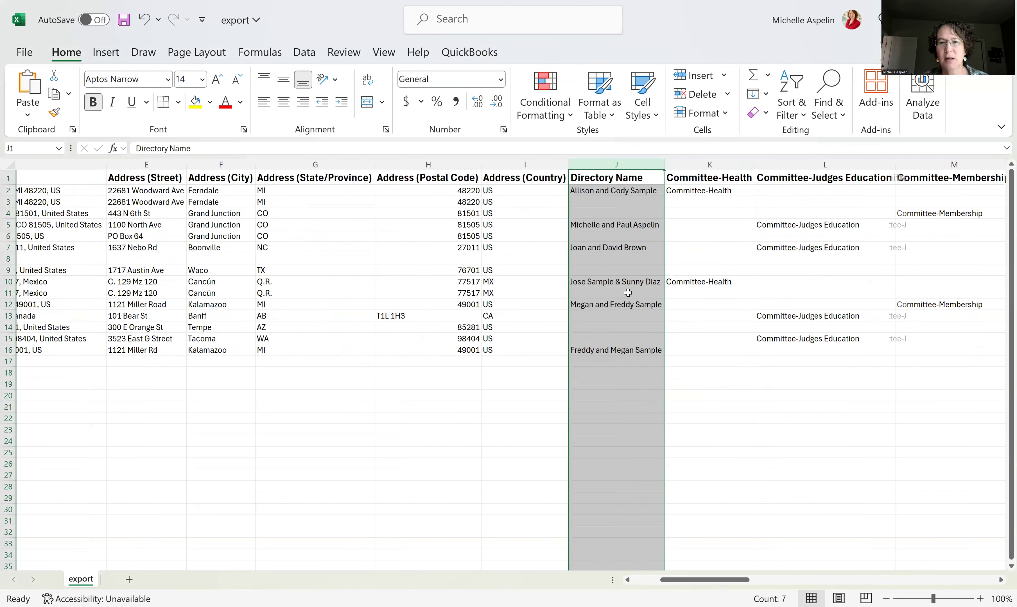
Step: Examine the Directory Name column and the committee, interest, judge, region and skill label columns across the export sheet
left_click(607, 206)
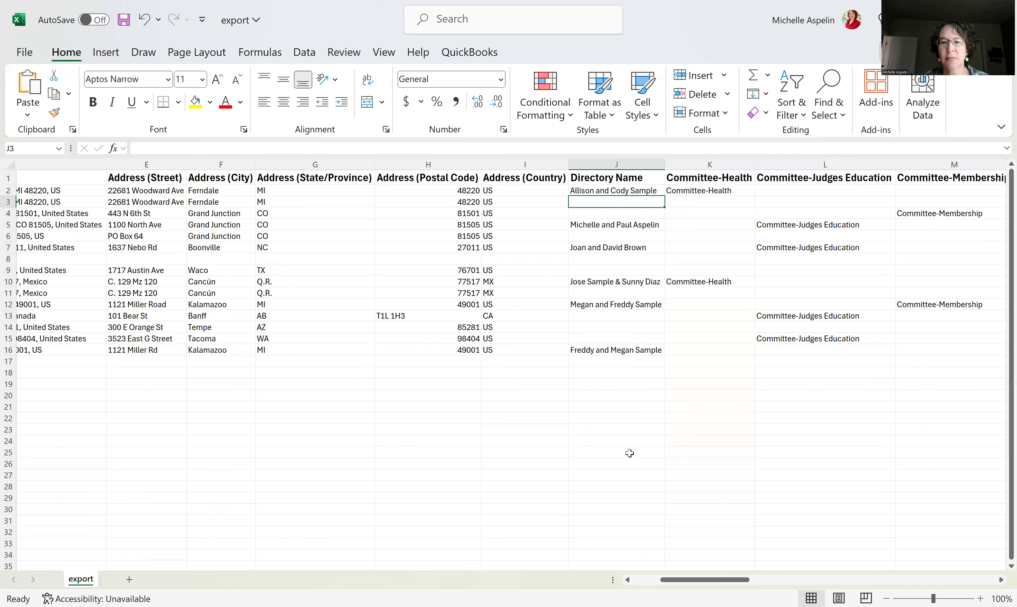
left_click_drag(712, 584, 763, 580)
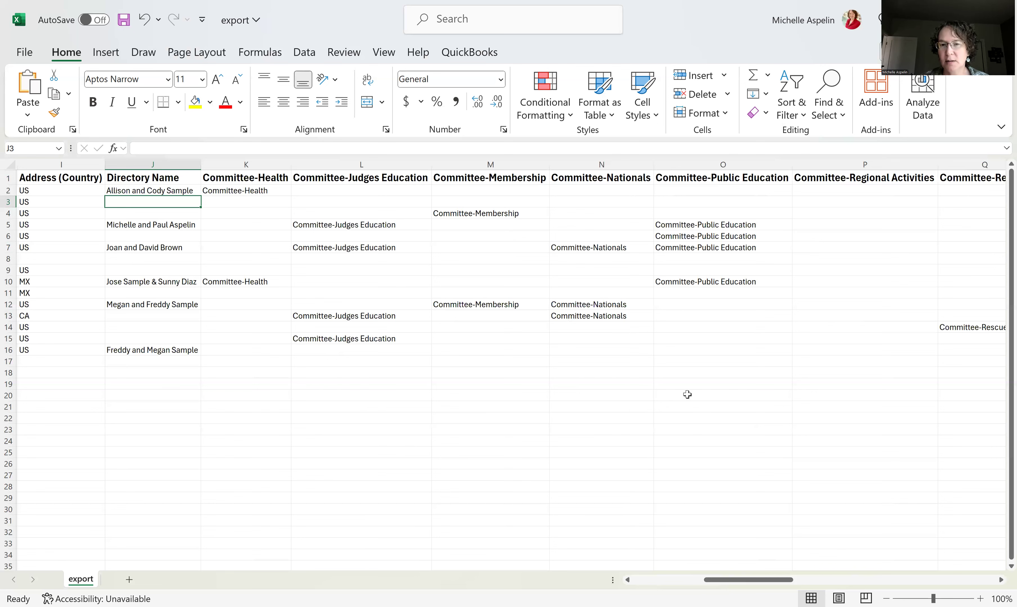
left_click_drag(739, 581, 815, 576)
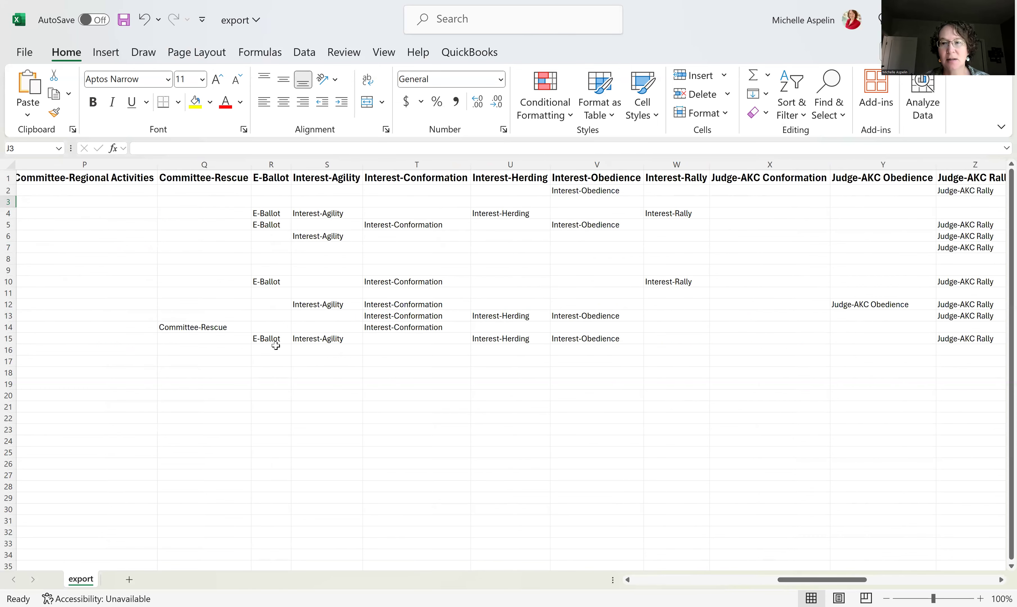
left_click_drag(785, 583, 925, 550)
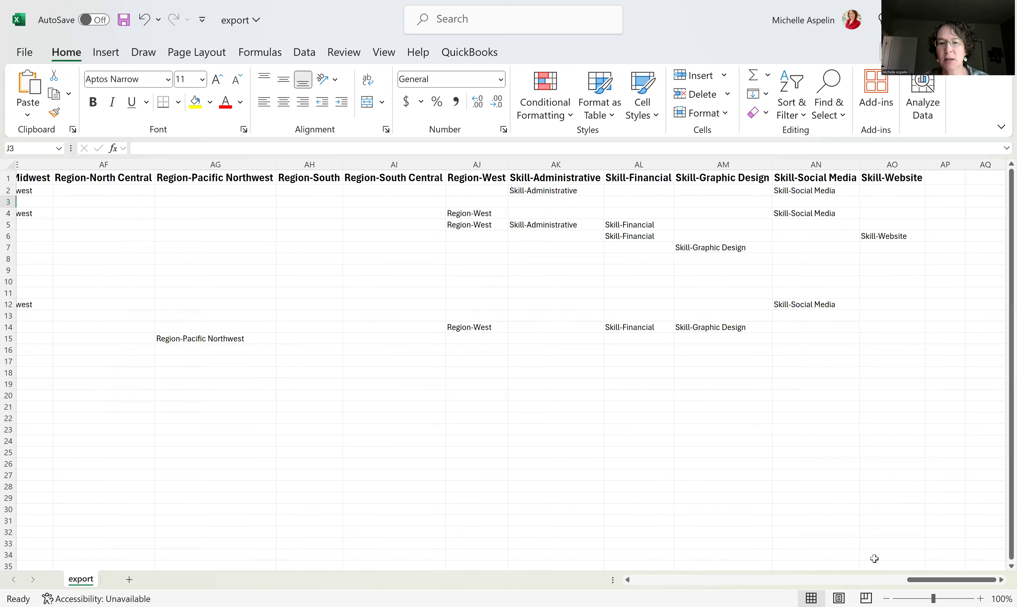
left_click_drag(960, 580, 656, 586)
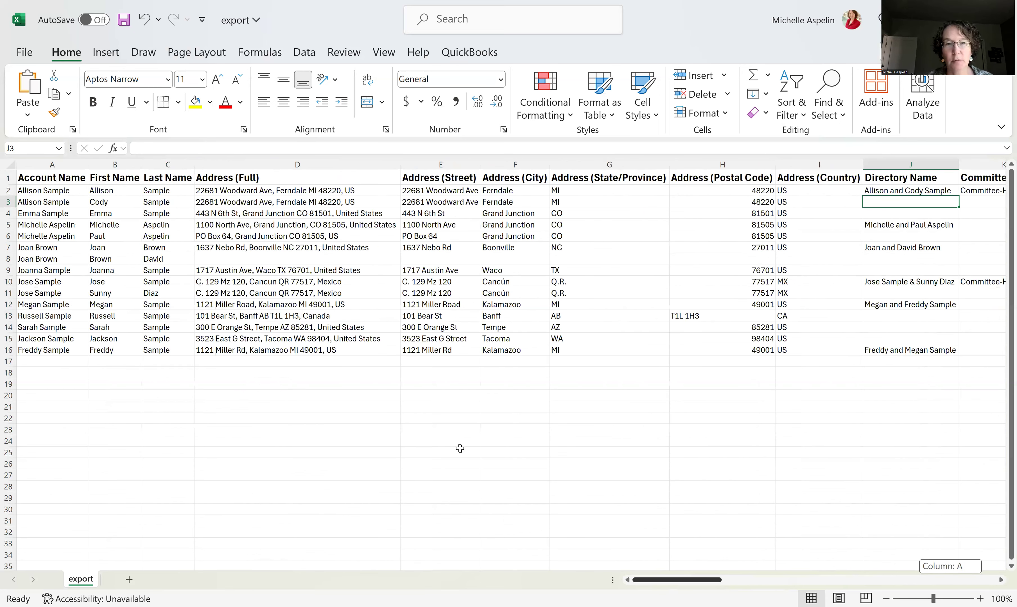
left_click(381, 256)
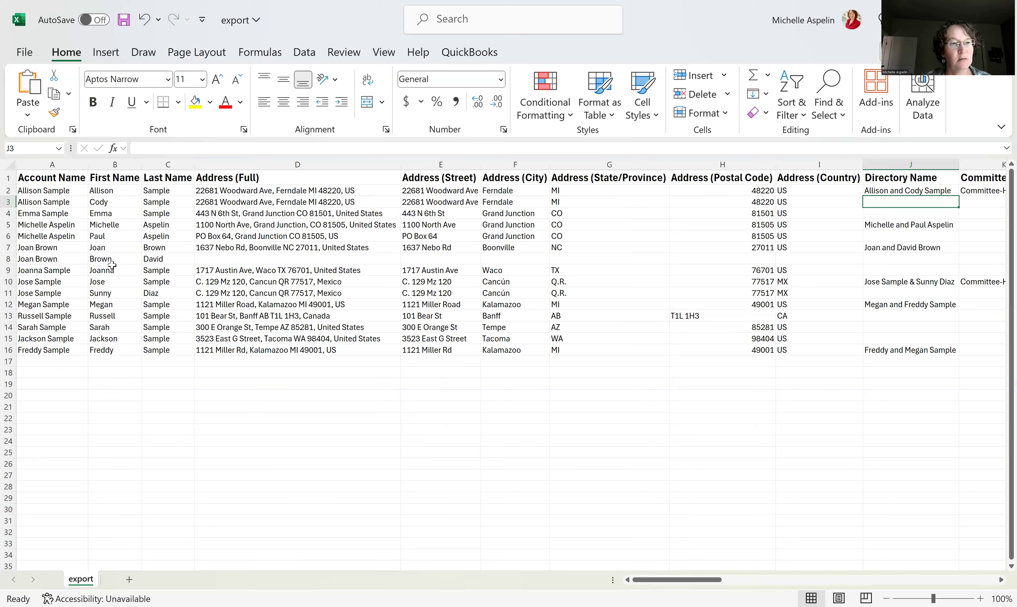
Step: Copy the address cells D7:I7 into row 8 to fill the household contact's missing address
left_click(7, 258)
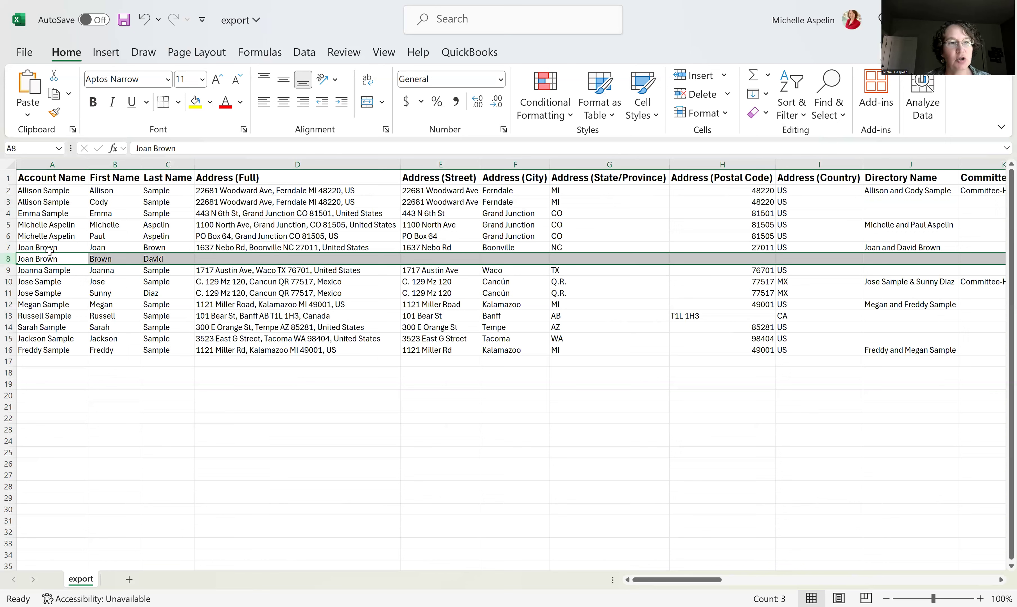
left_click(262, 247)
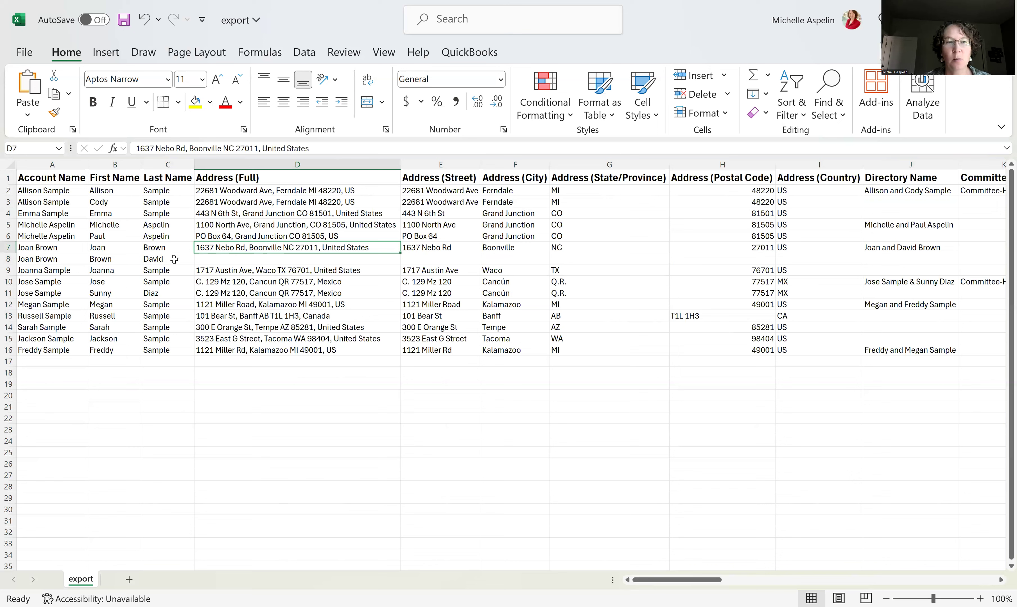
left_click(220, 257)
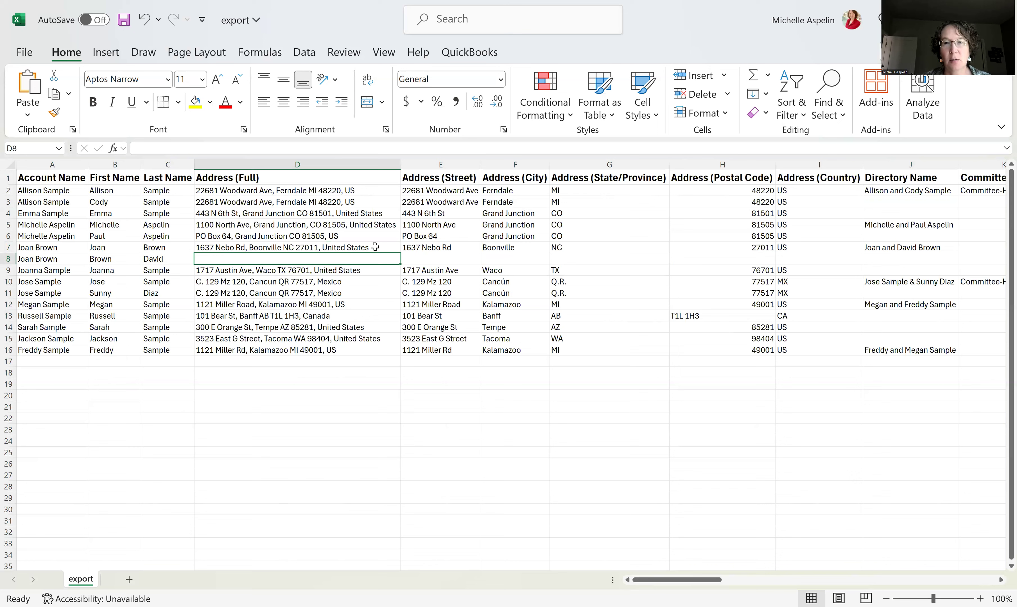
left_click_drag(374, 247, 420, 254)
left_click_drag(717, 230, 789, 246)
key("ctrl+c")
right_click(787, 232)
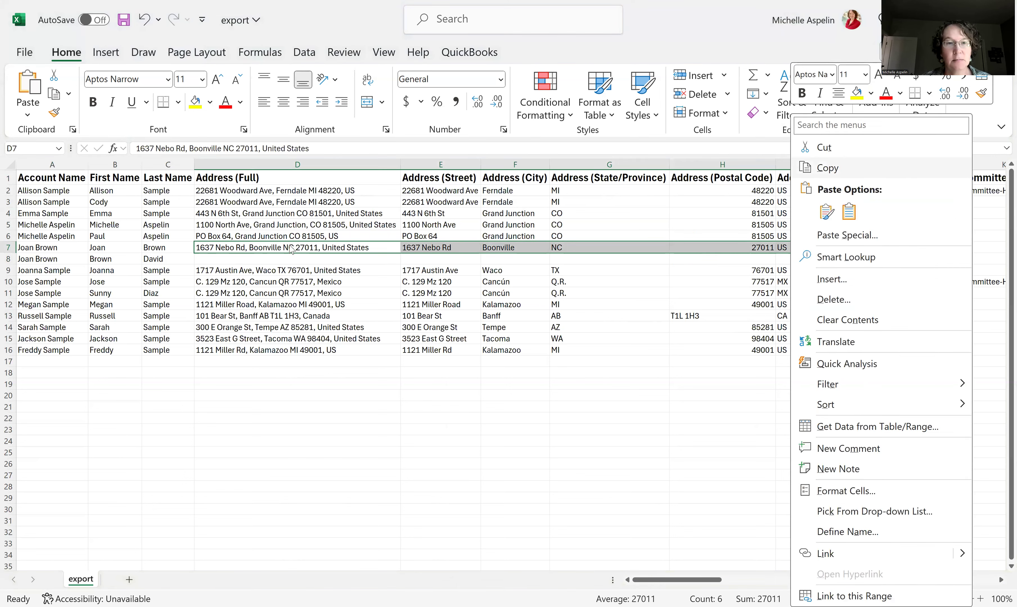
key("ctrl+v")
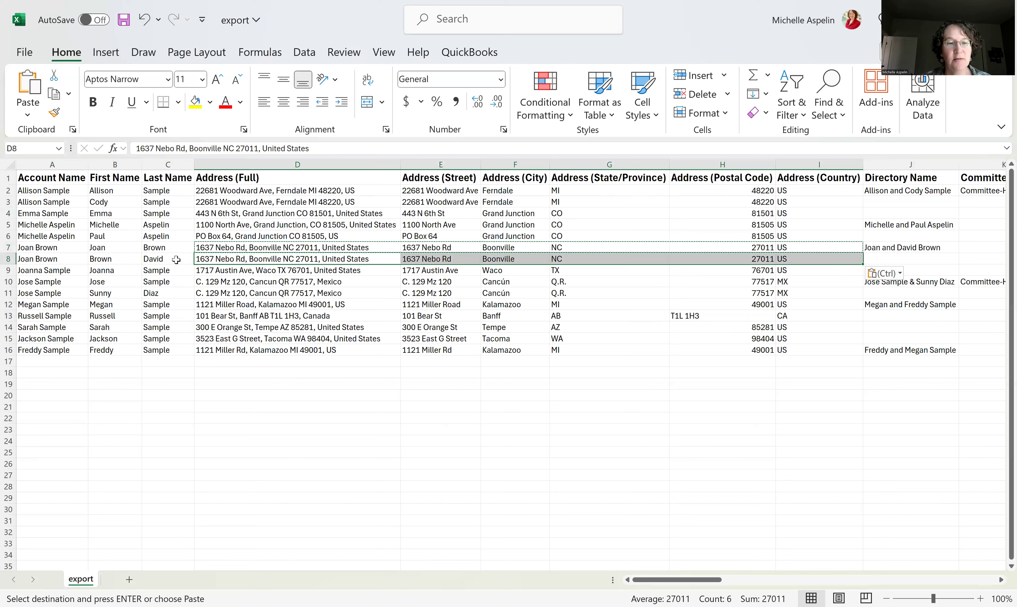
left_click(177, 259)
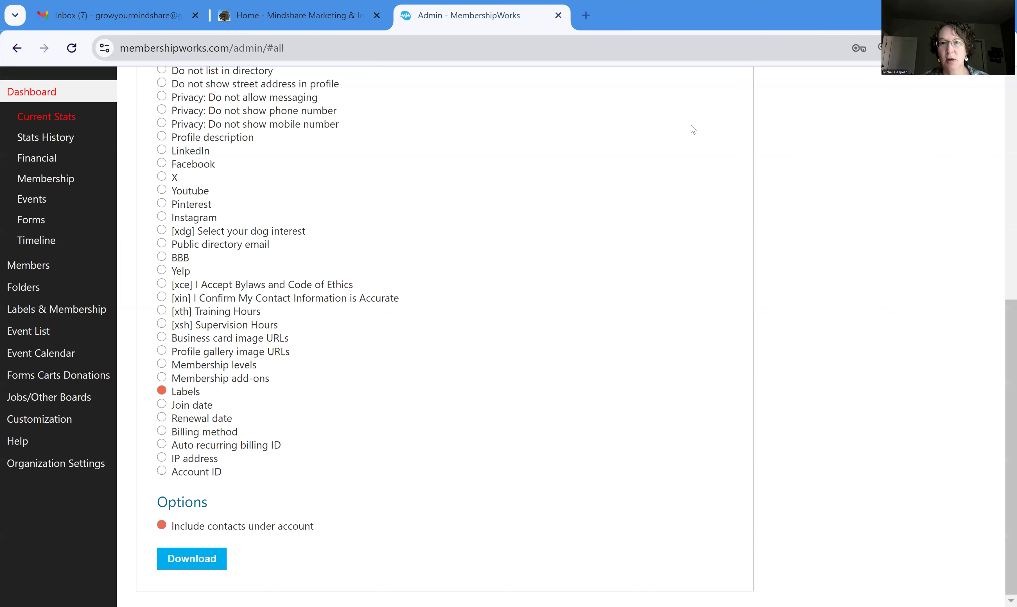
Step: Switch to MembershipWorks and review the profile and contact details of the member whose household contact lacks an address
left_click(679, 123)
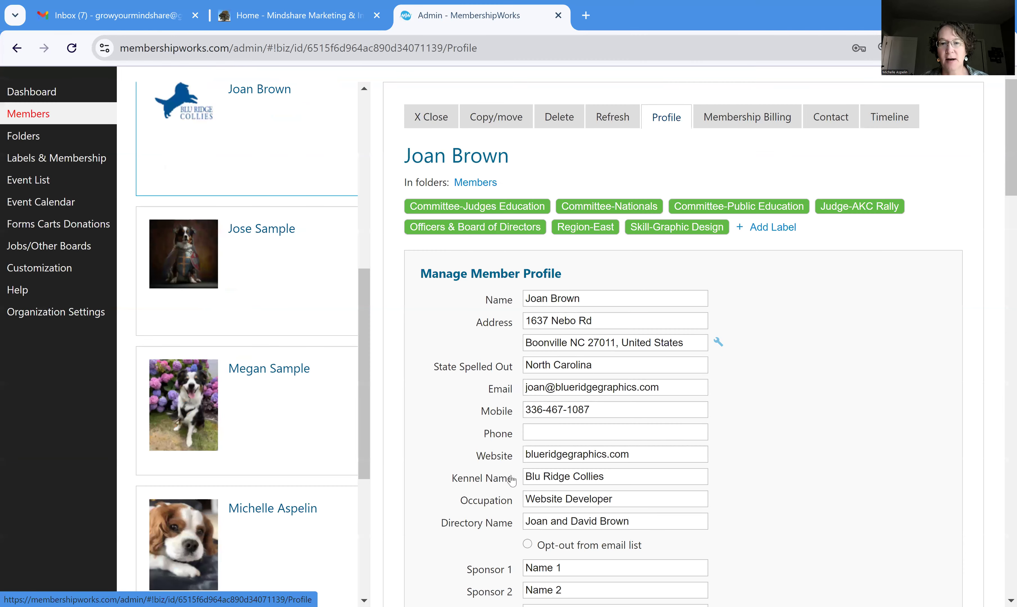
scroll(479, 461, "down", 2)
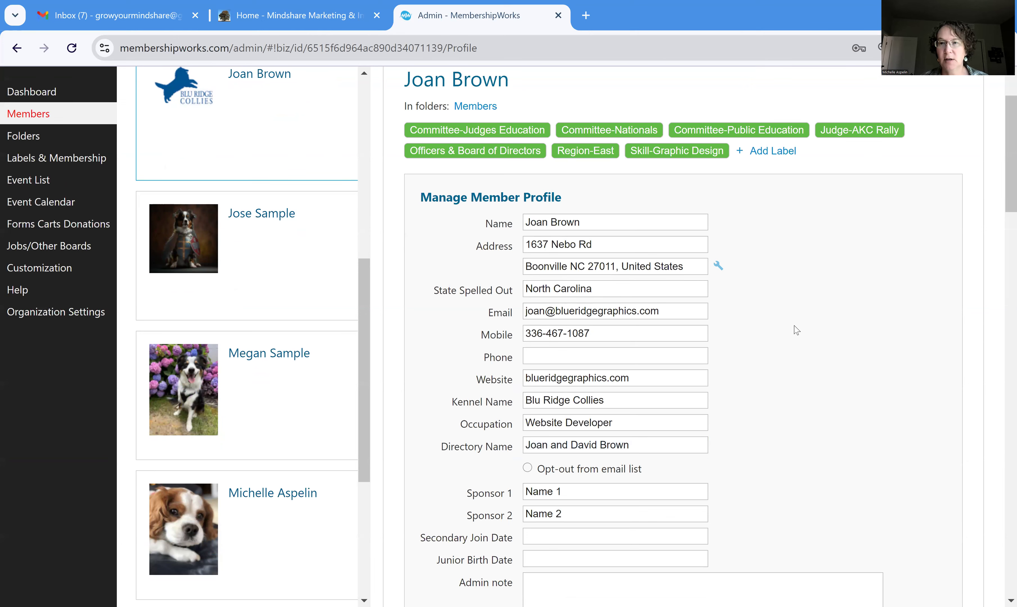
scroll(794, 329, "up", 2)
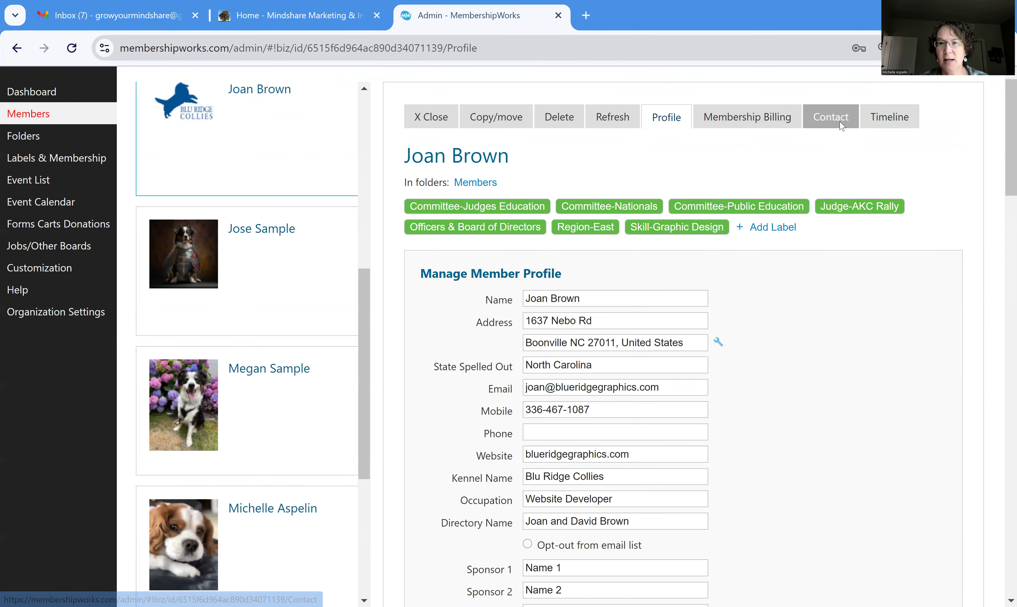
left_click(840, 125)
scroll(650, 404, "down", 4)
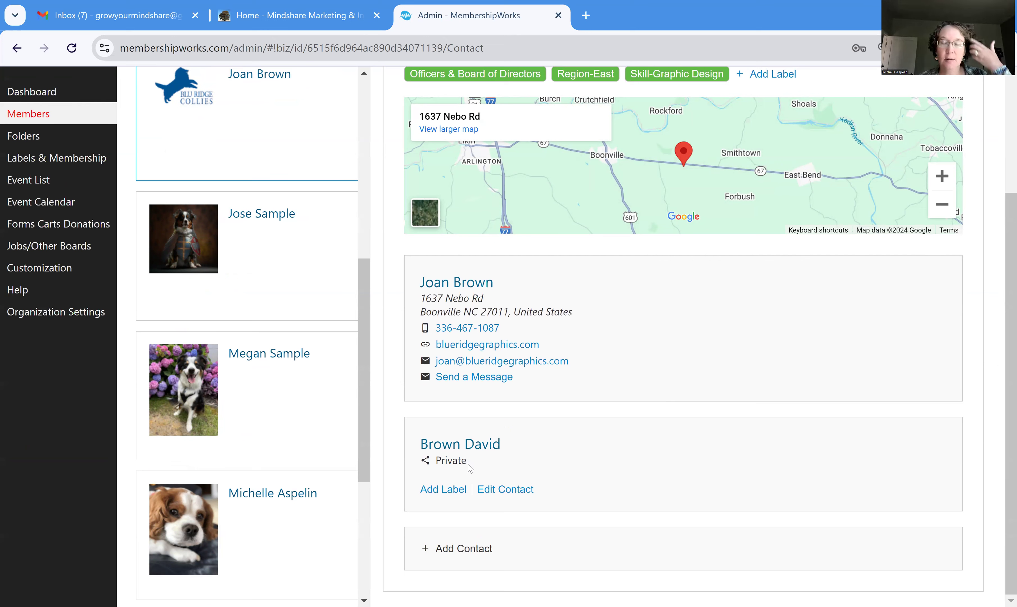
Step: Open the member's private household contact for editing and review its empty address and other contact fields
left_click(506, 490)
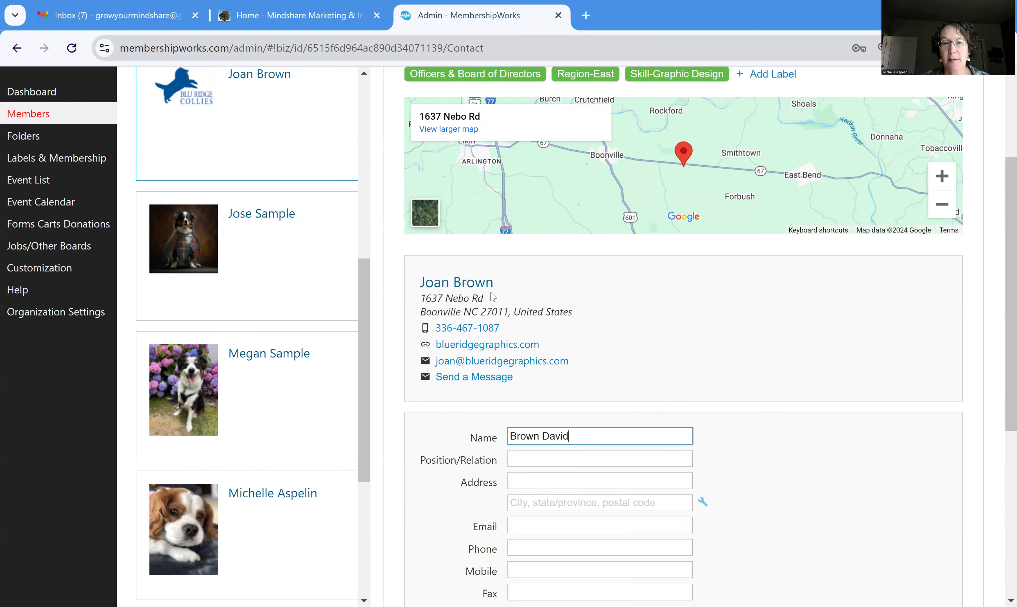
left_click(523, 480)
scroll(574, 458, "down", 2)
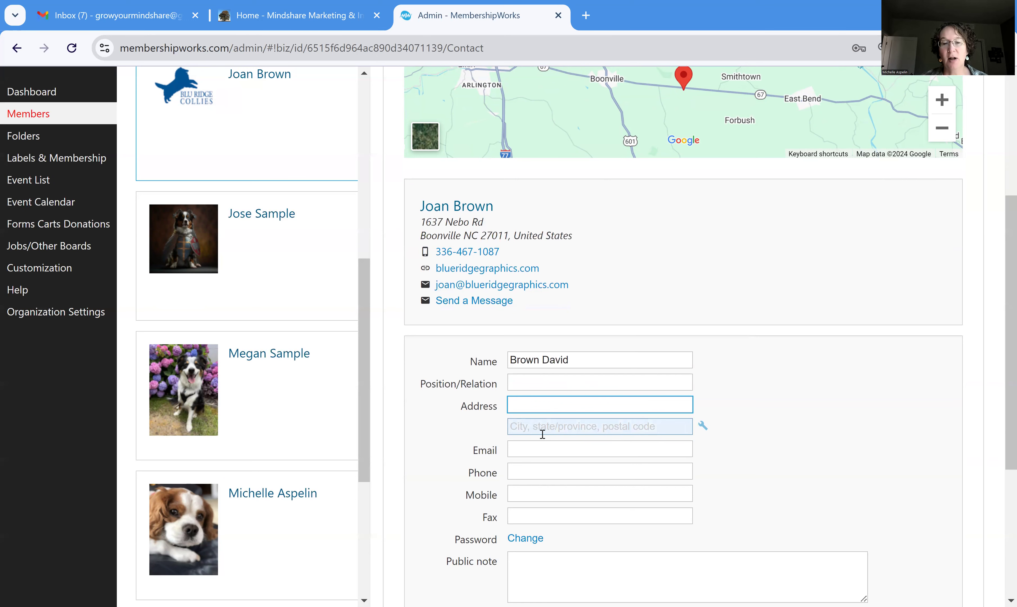
scroll(541, 430, "down", 2)
scroll(542, 434, "down", 2)
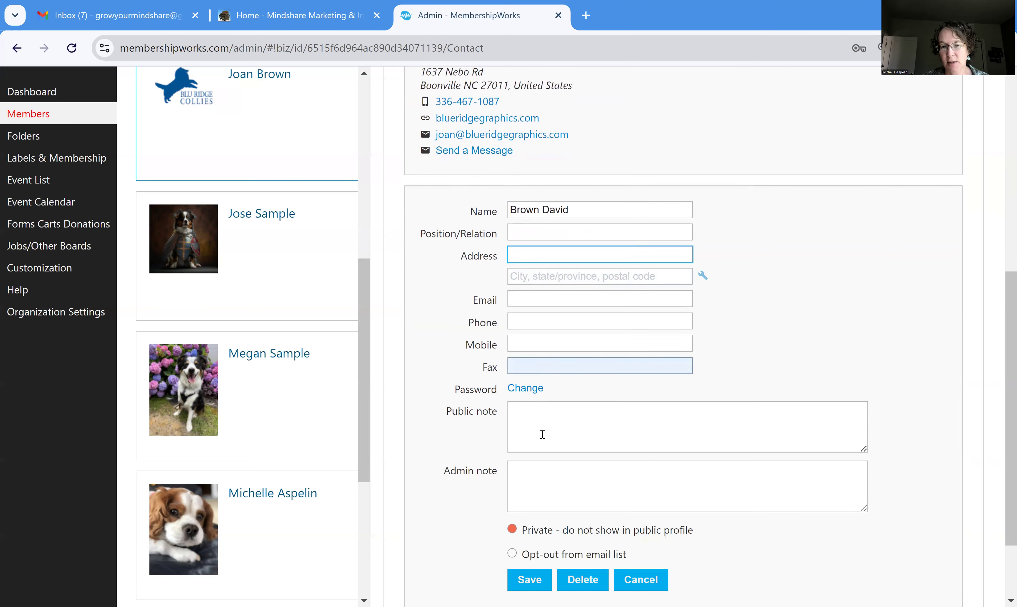